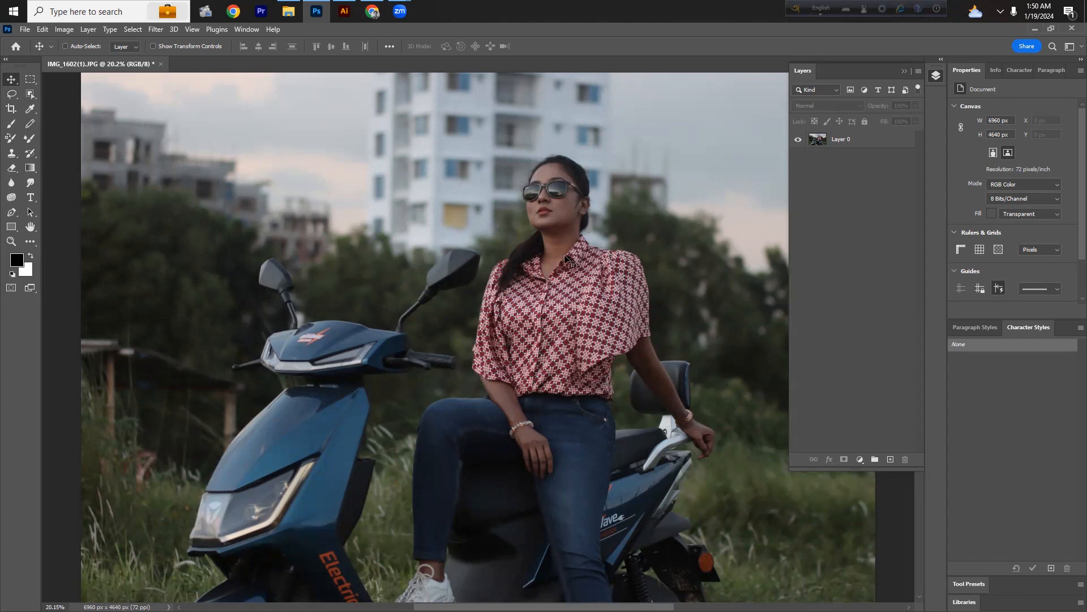
Step: Zoom into the woman's face and heal a blemish on her cheek with the Spot Healing Brush Tool on Layer 0
left_click(564, 236)
left_click(547, 247)
left_click_drag(539, 190, 638, 294)
left_click_drag(472, 294, 394, 282)
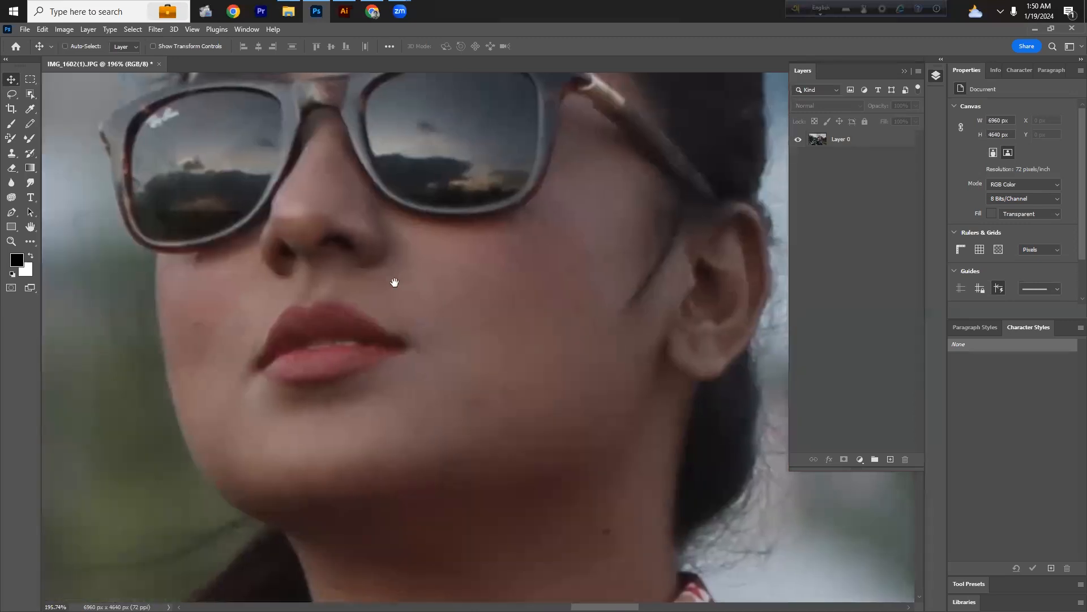
scroll(432, 382, "down", 6)
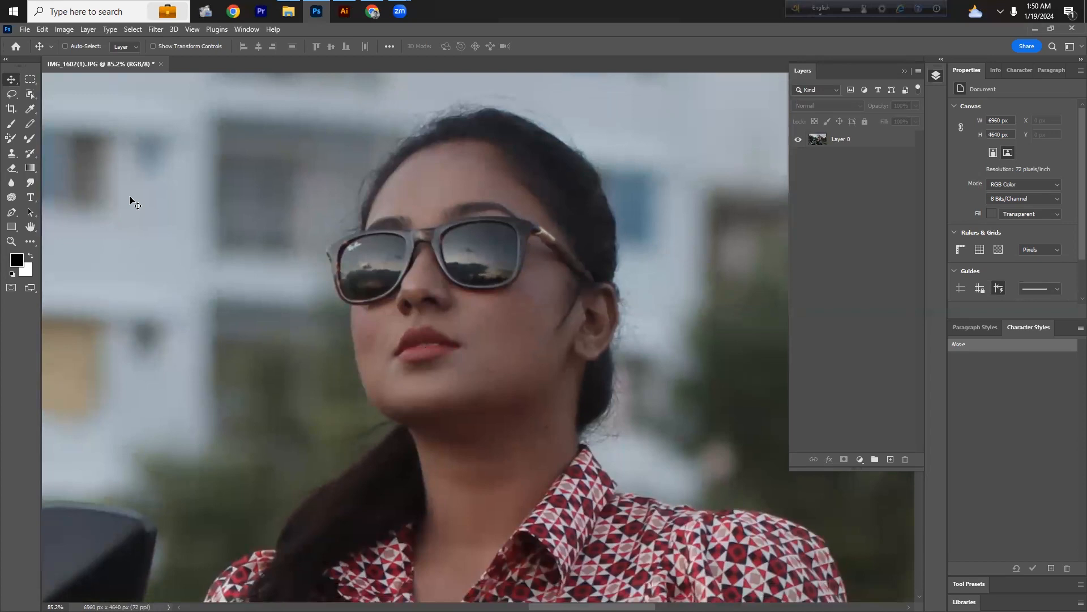
left_click(30, 153)
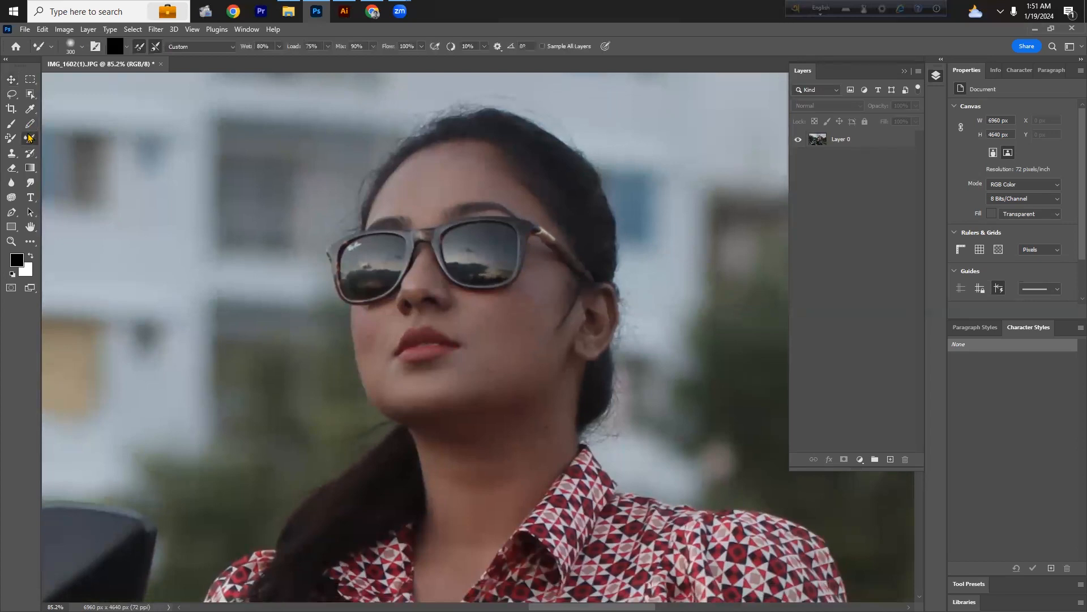
right_click(28, 154)
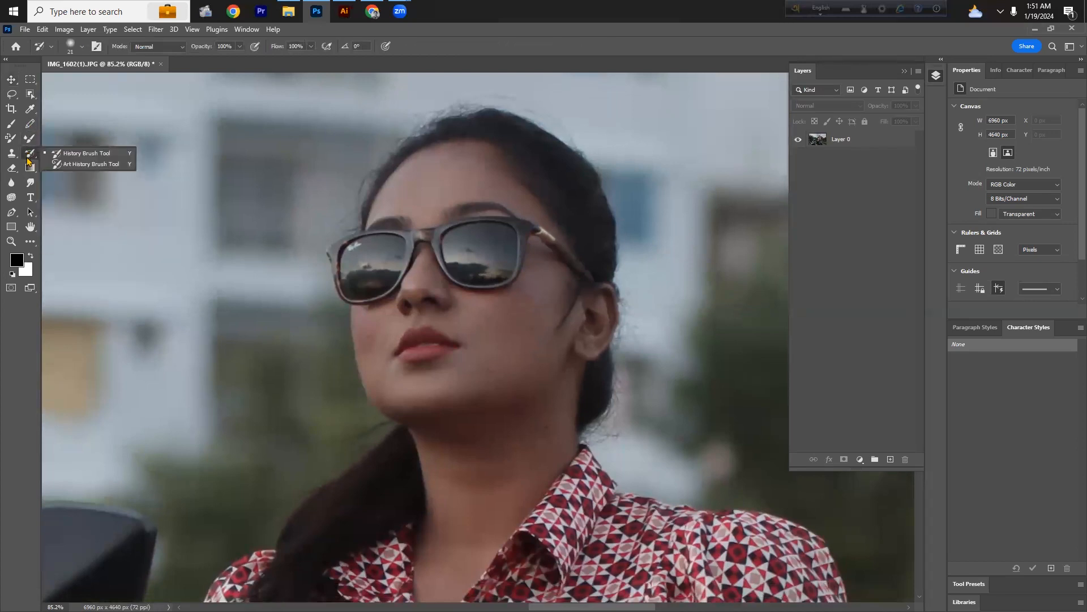
left_click(31, 242)
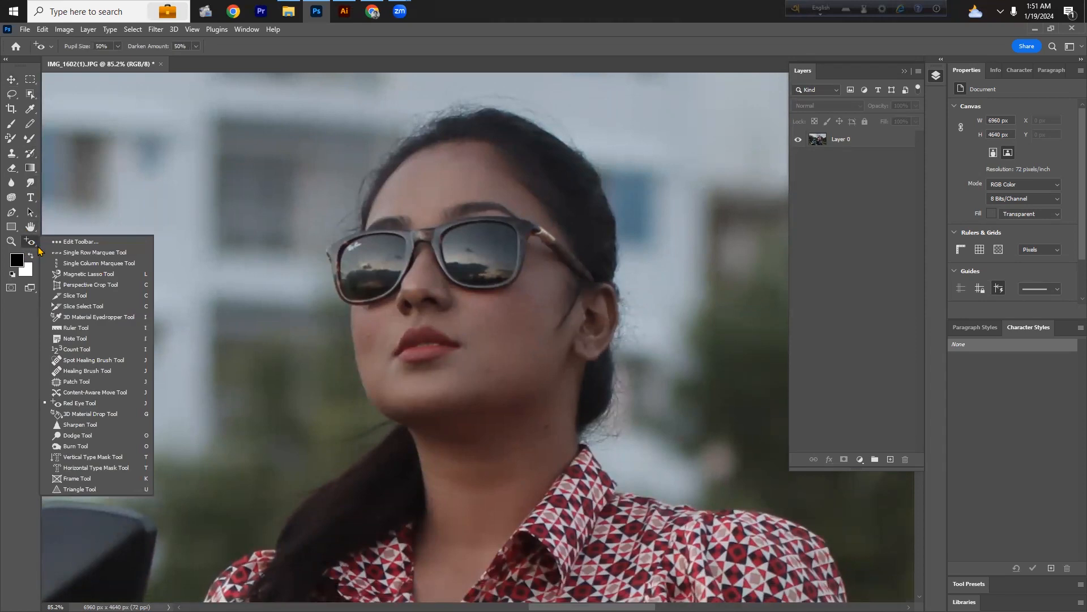
left_click(106, 360)
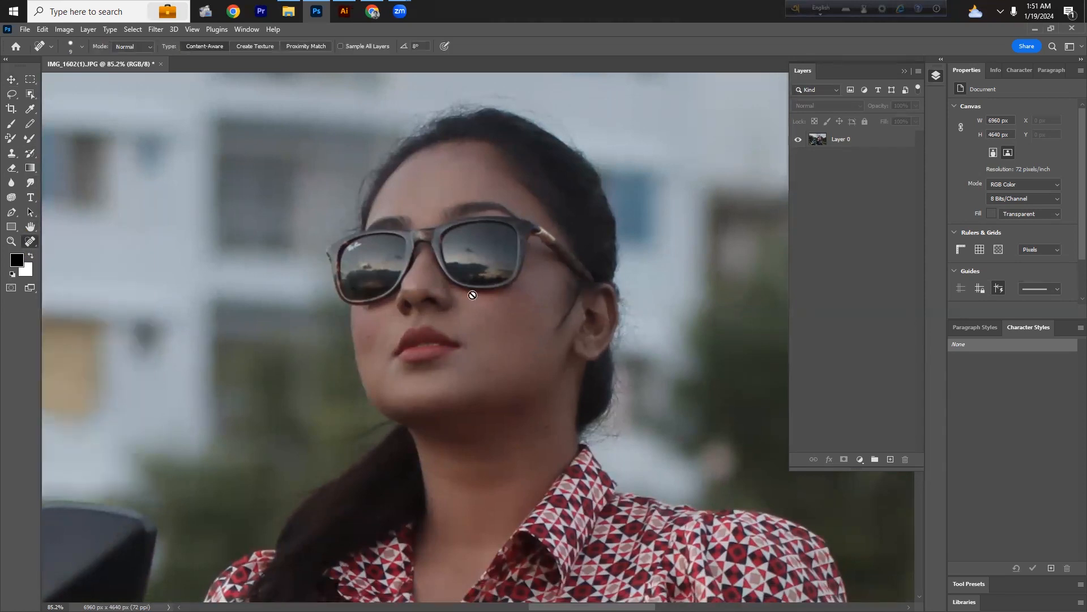
left_click(867, 143)
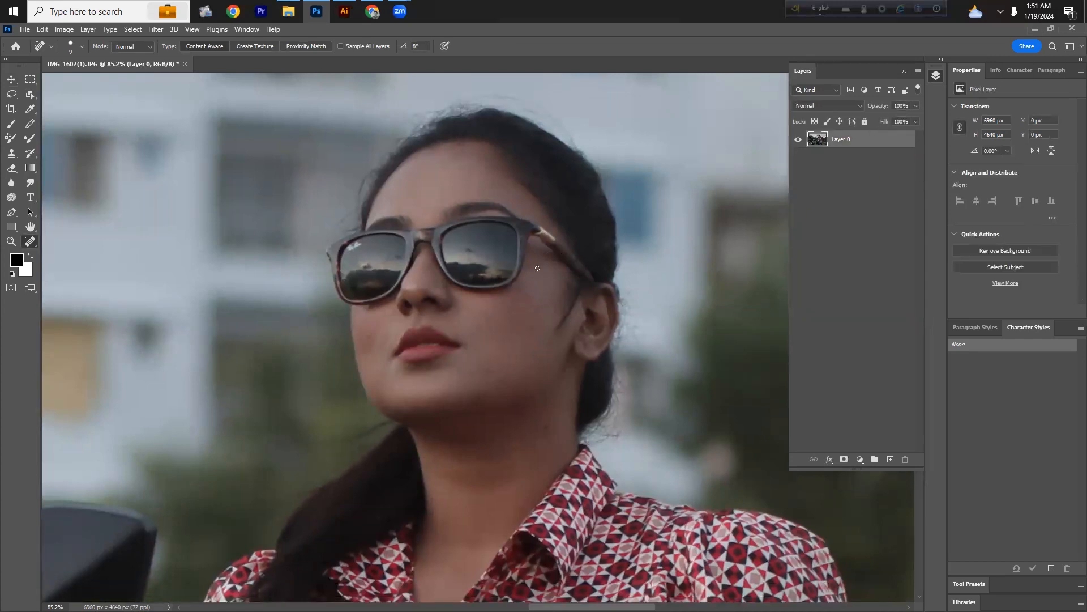
scroll(453, 323, "up", 3)
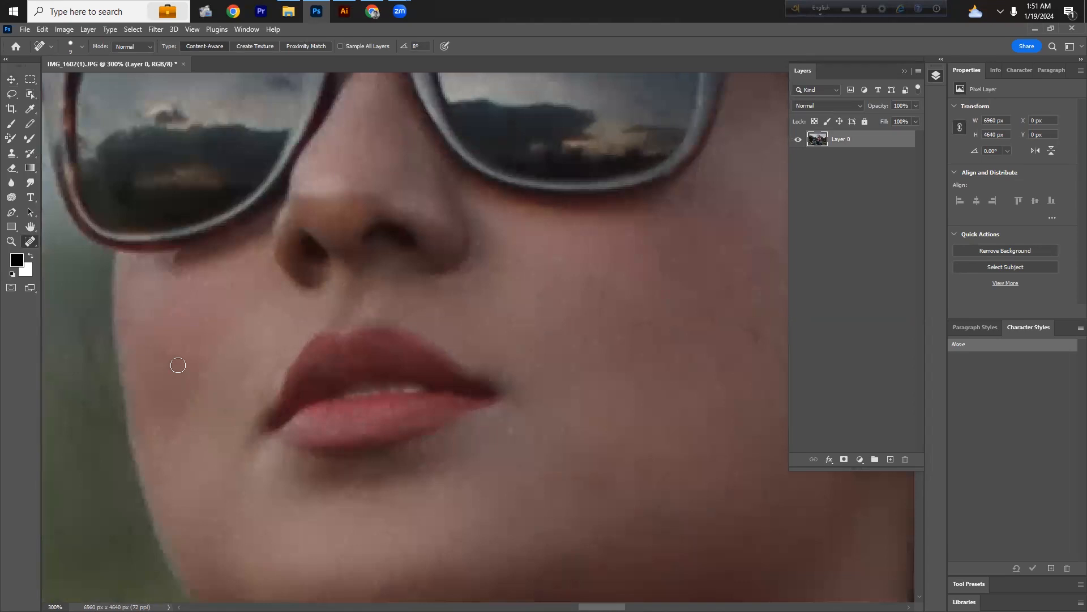
left_click_drag(178, 362, 153, 349)
Step: Heal the spots on the neck below the jaw with the Spot Healing Brush
scroll(584, 342, "down", 2)
left_click_drag(650, 381, 539, 286)
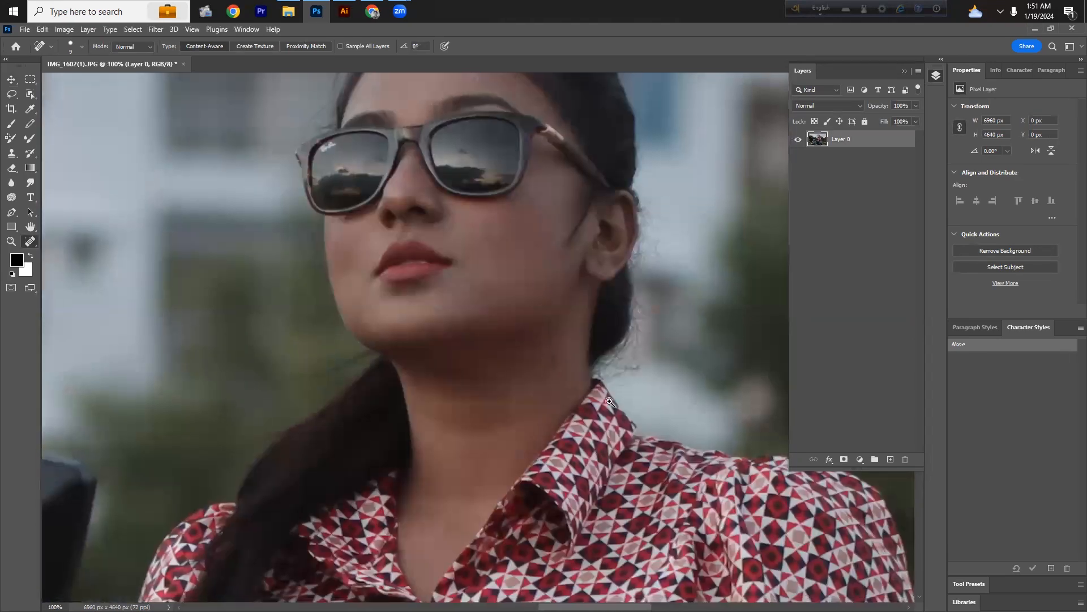
scroll(572, 367, "up", 2)
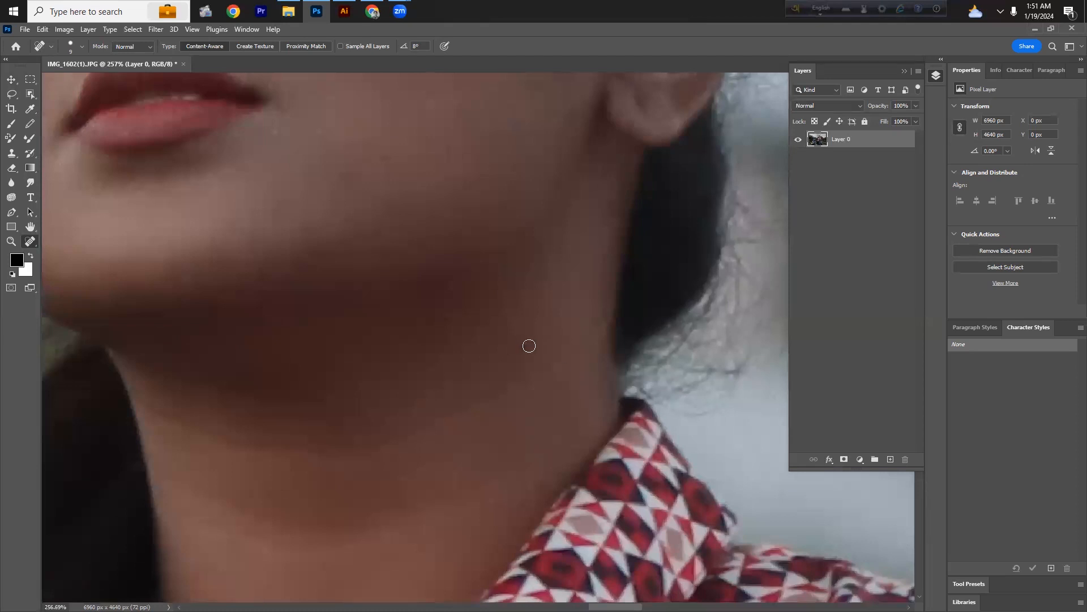
left_click_drag(524, 349, 519, 333)
left_click(393, 294, "alt")
left_click(393, 294, "alt")
left_click(393, 294, "alt")
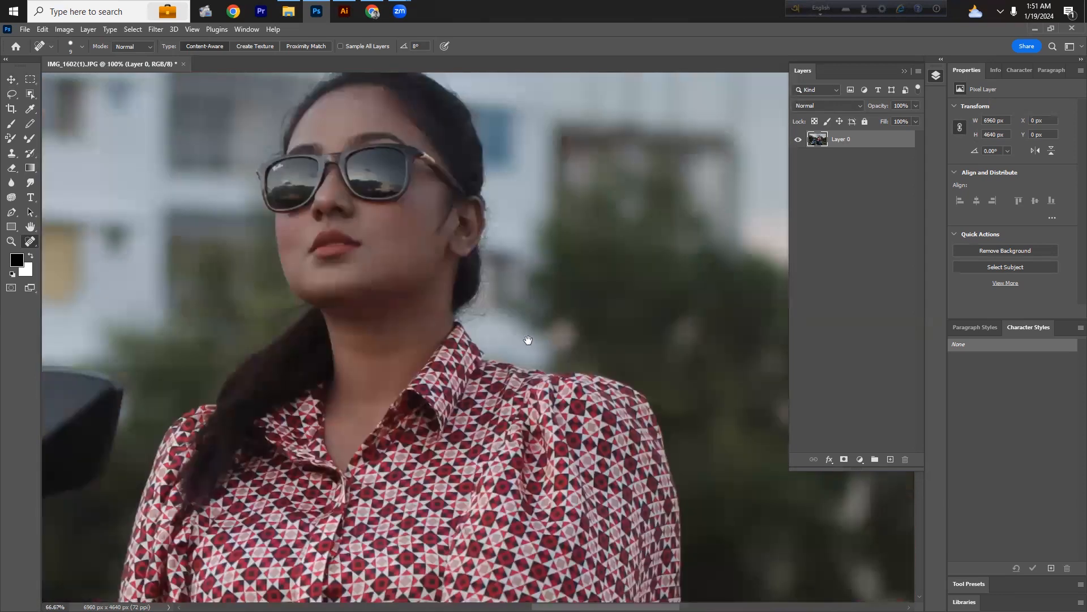
Step: Convert Layer 0 to a smart object
scroll(436, 320, "down", 3)
left_click_drag(435, 307, 440, 250)
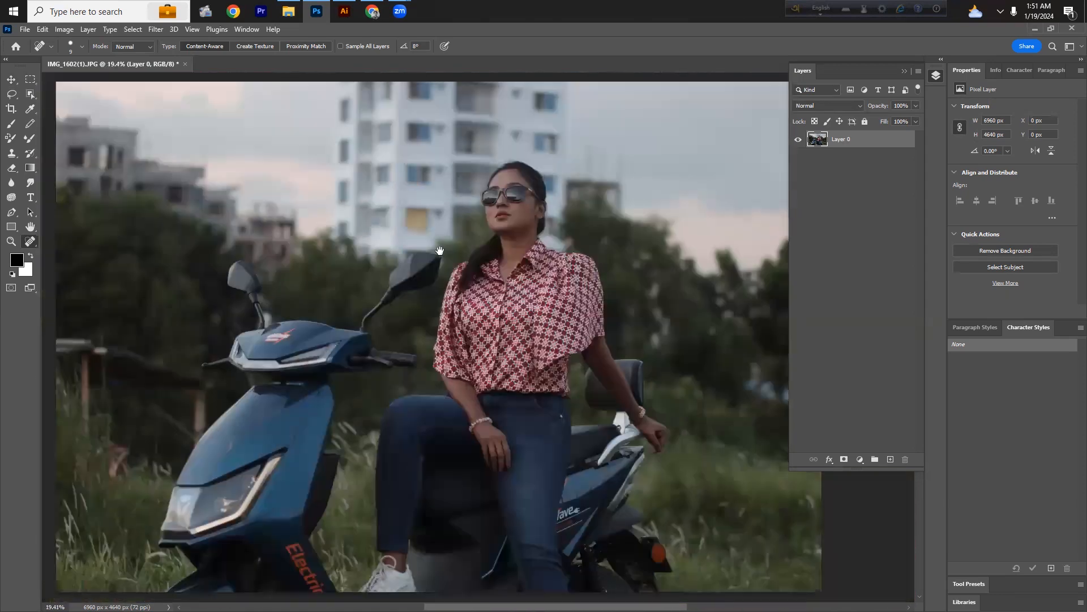
left_click_drag(506, 293, 516, 275)
scroll(494, 292, "down", 1)
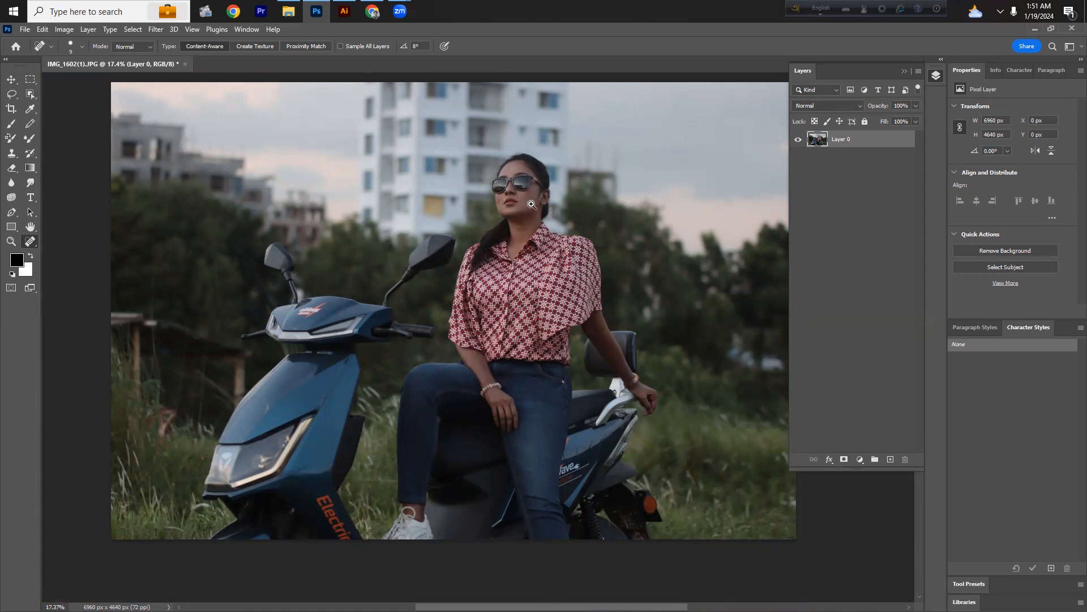
scroll(504, 242, "up", 2)
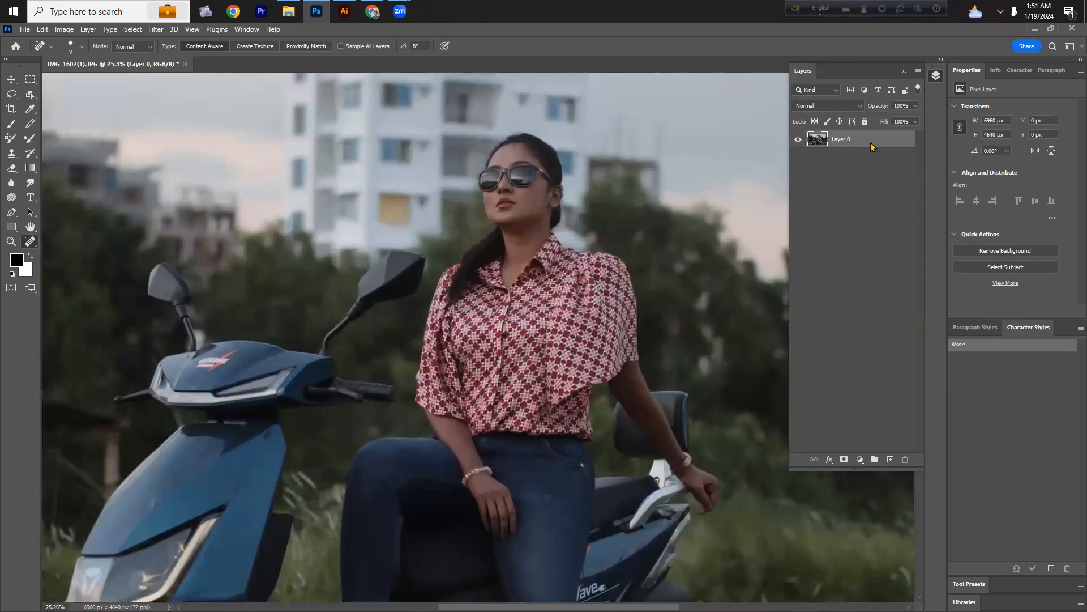
right_click(871, 143)
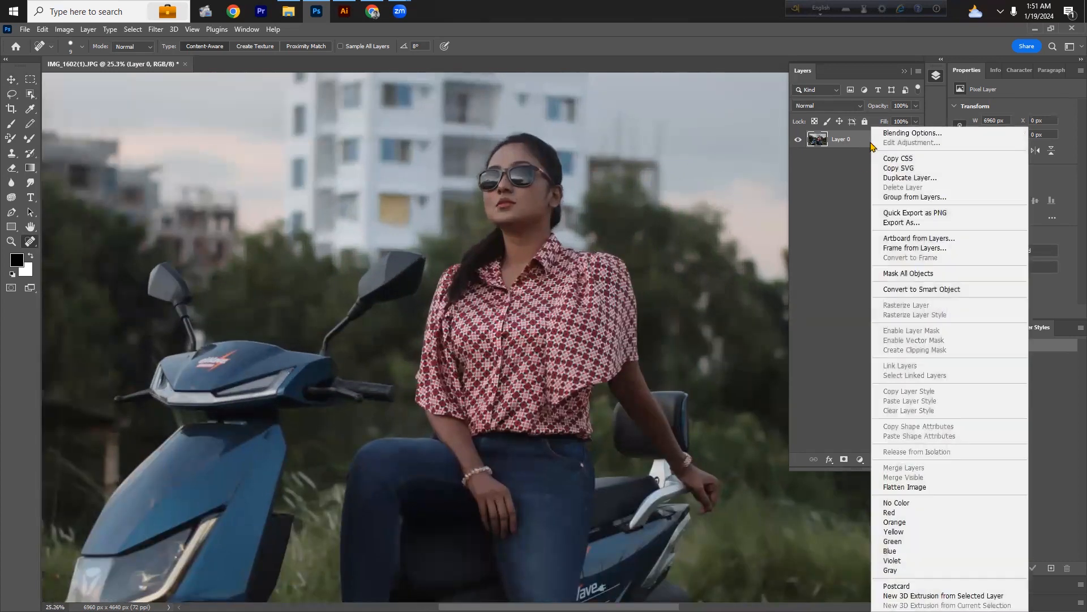
left_click(905, 291)
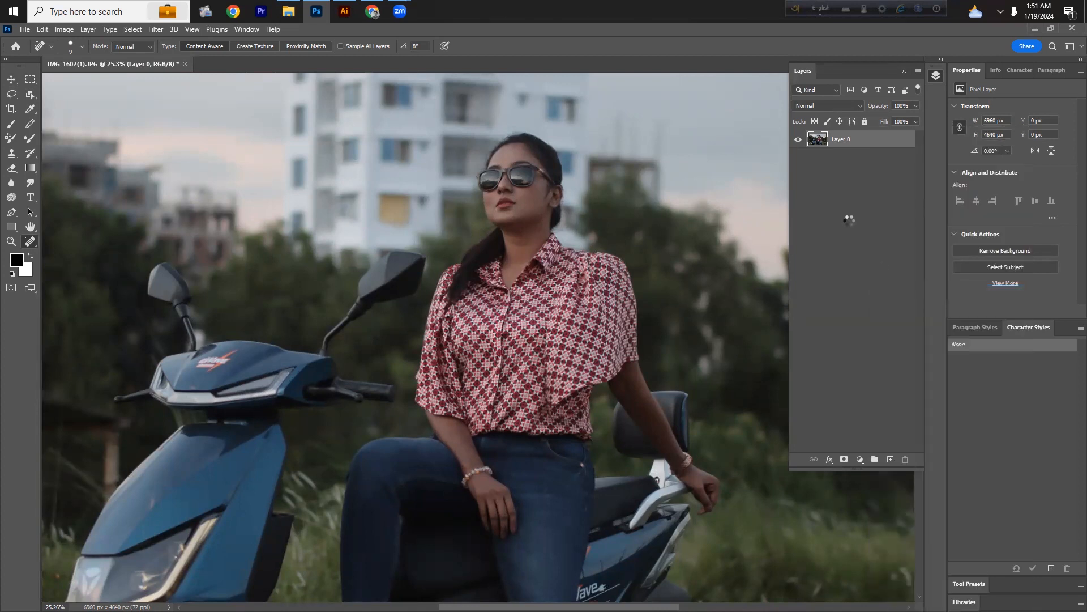
Step: Duplicate the smart object layer twice, hide the original Layer 0 and select the top copy
left_click_drag(866, 141, 890, 458)
left_click_drag(856, 157, 888, 456)
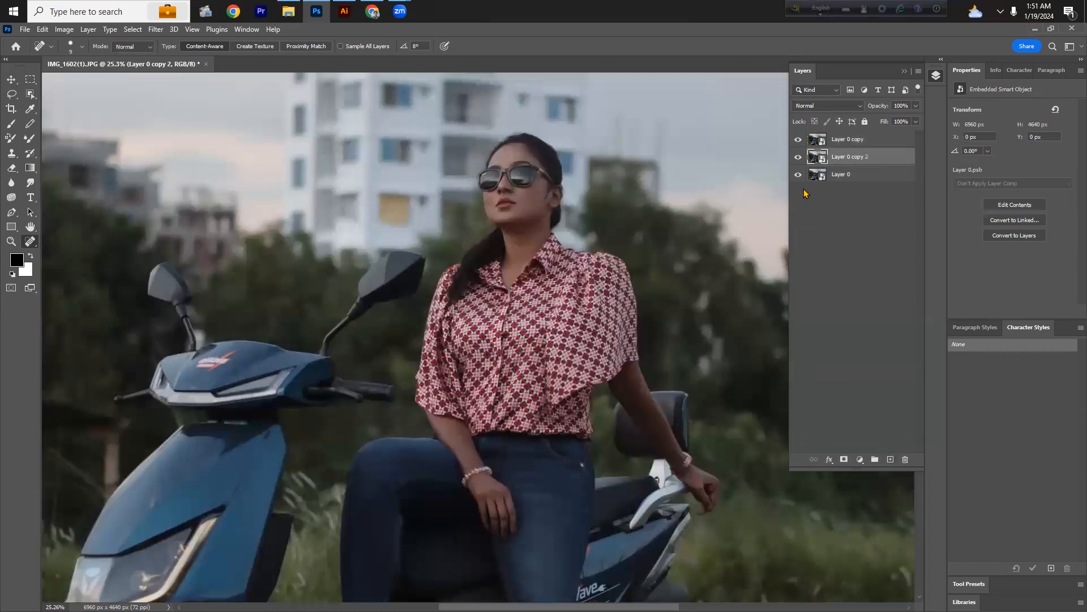
left_click(797, 176)
left_click(834, 139)
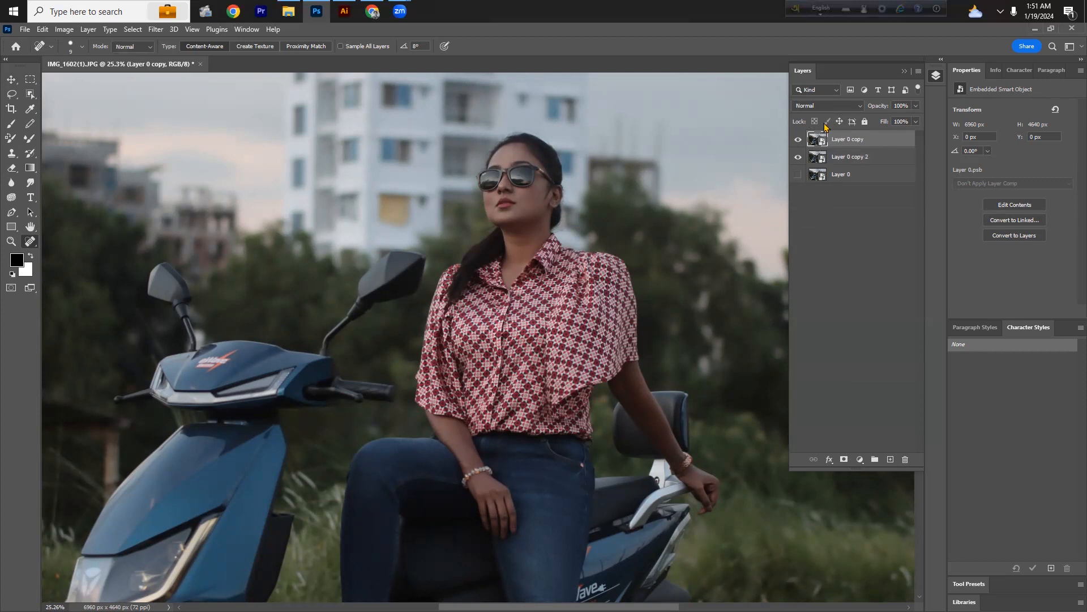
Step: Set the top copy's blend mode to Vivid Light and invert the layer
left_click(831, 107)
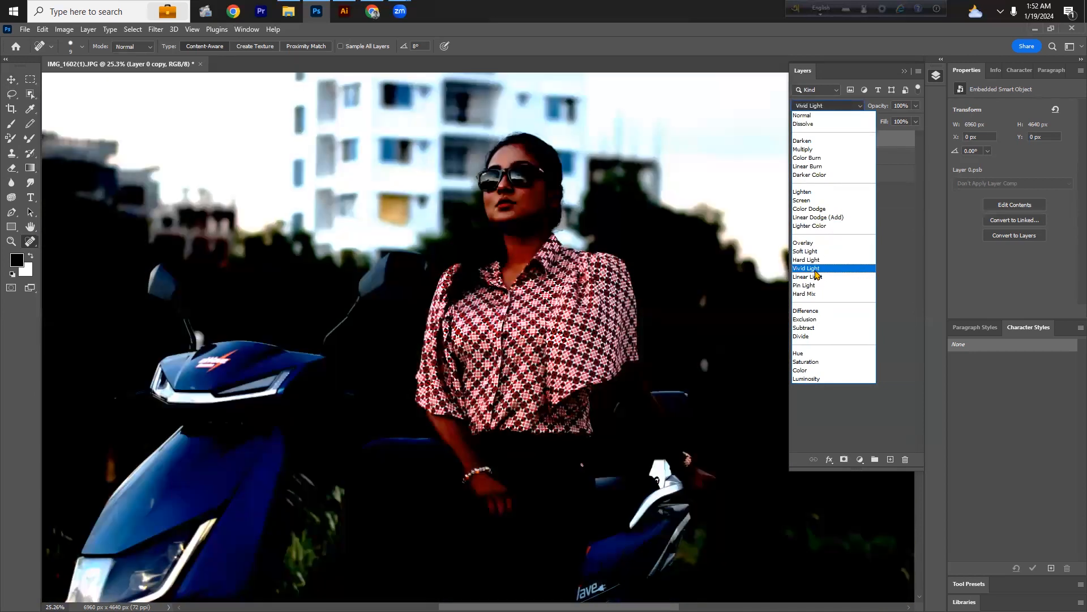
left_click(817, 270)
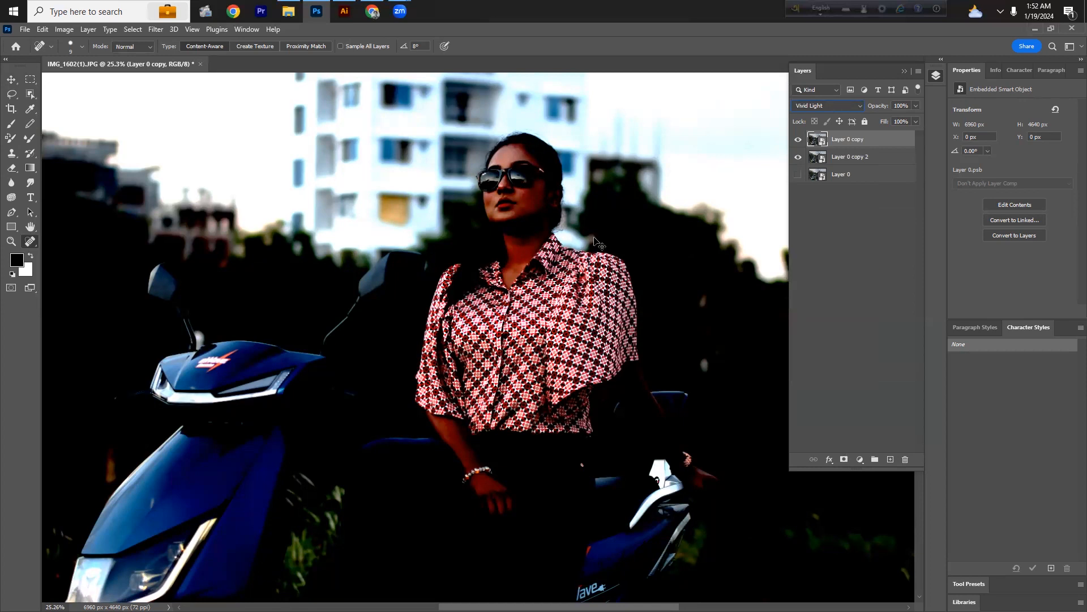
key("ctrl+i")
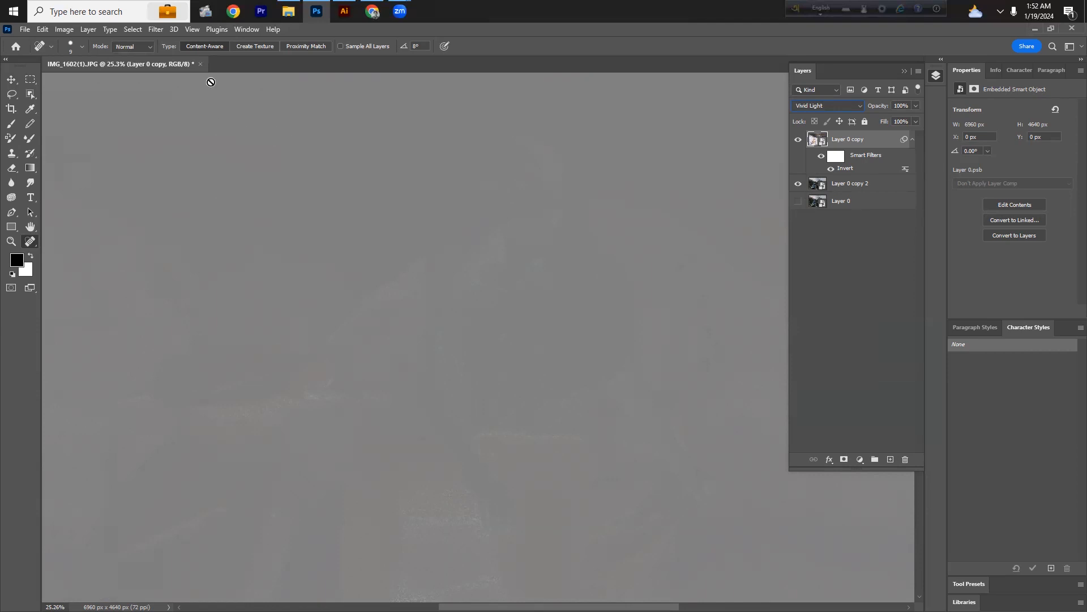
Step: Apply a High Pass filter with a radius of 6.6 pixels to the top copy
left_click(156, 29)
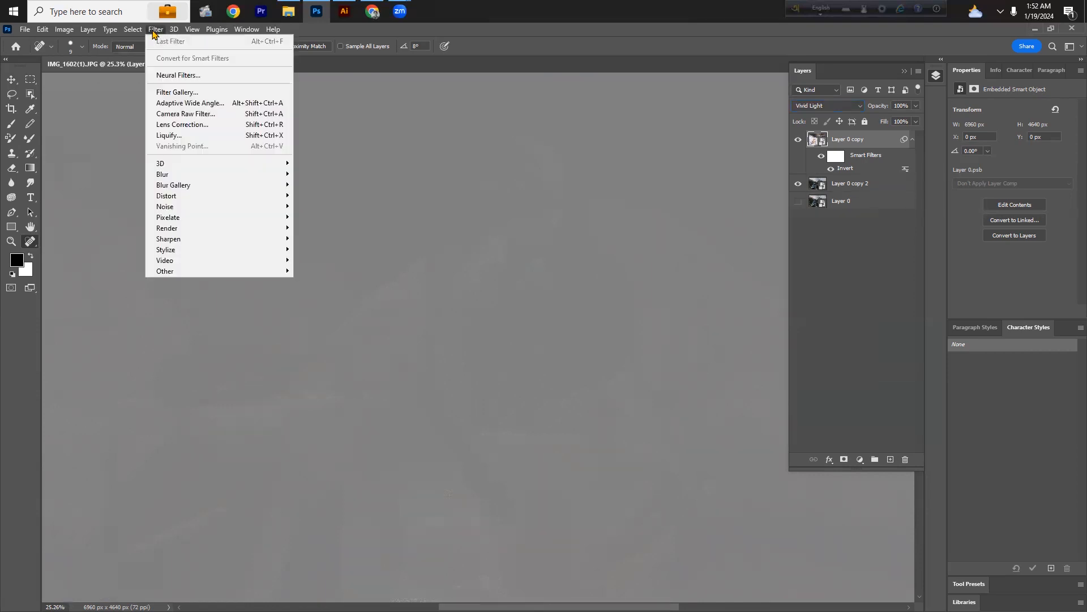
mouse_move(210, 272)
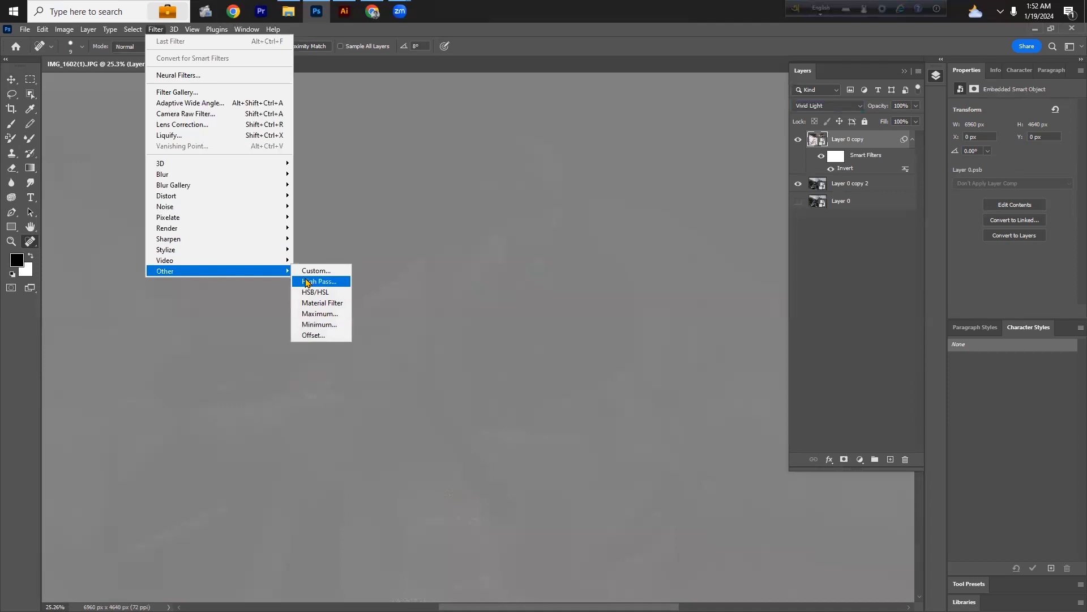
left_click(308, 281)
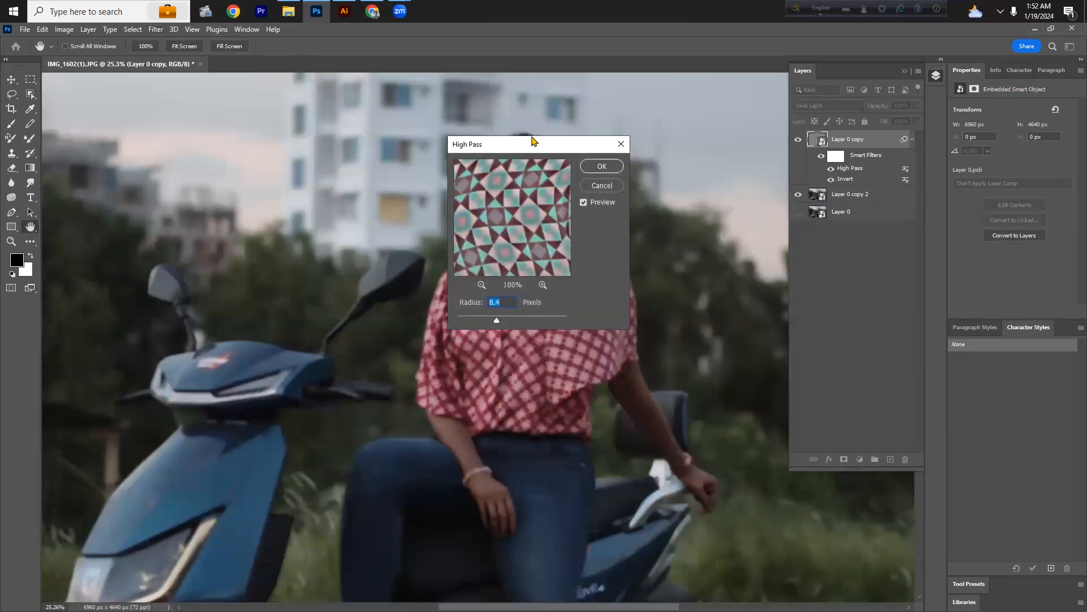
left_click_drag(526, 150, 334, 144)
key("alt")
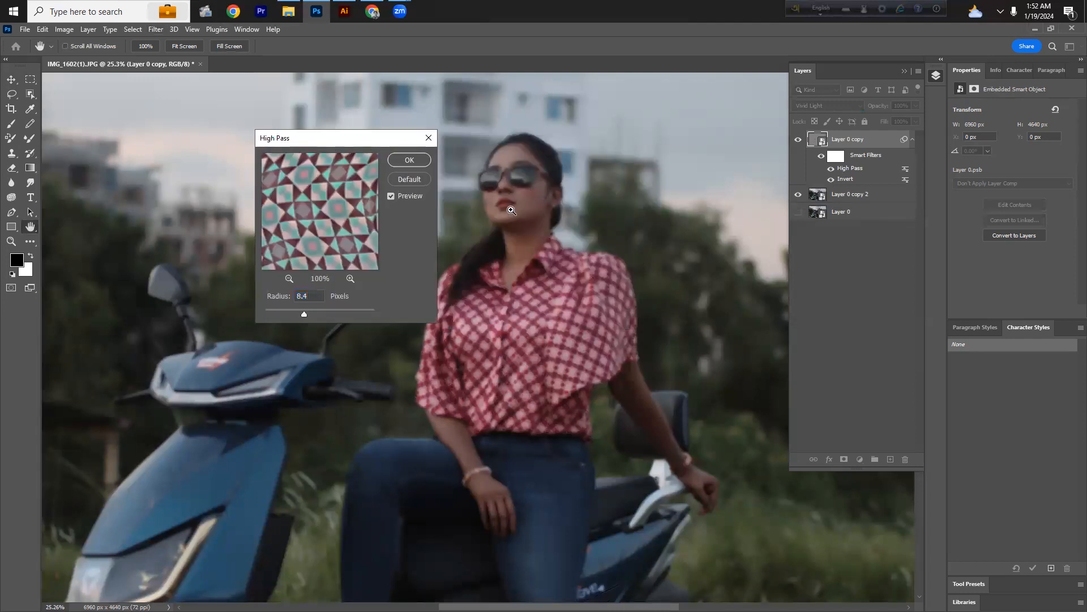
scroll(511, 210, "up", 1)
scroll(516, 189, "up", 1)
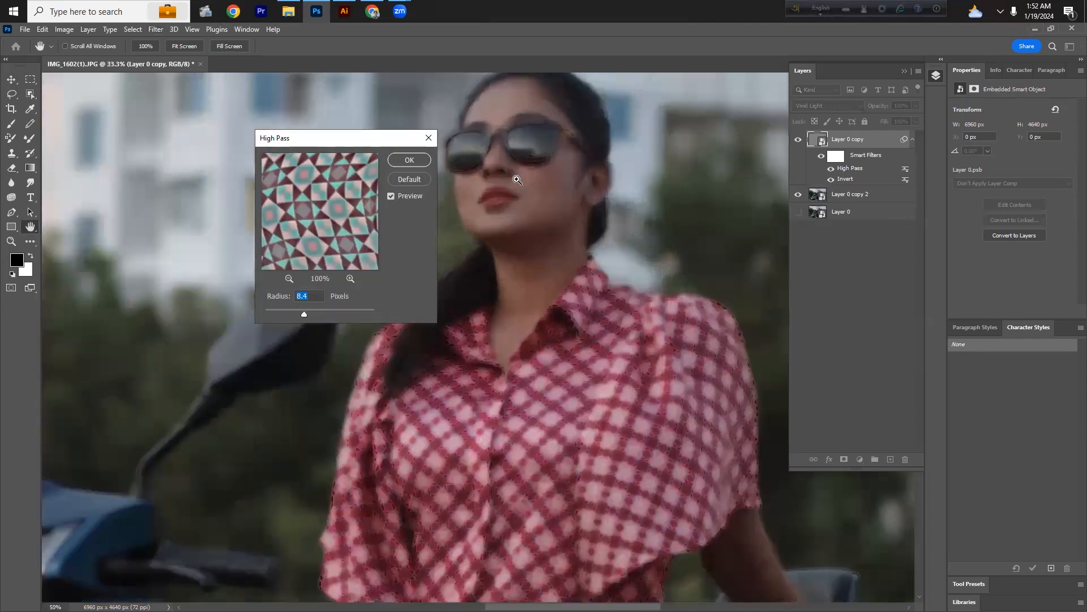
scroll(517, 180, "up", 1)
mouse_move(305, 315)
left_mouse_down()
mouse_move(314, 313)
mouse_move(295, 315)
left_mouse_up()
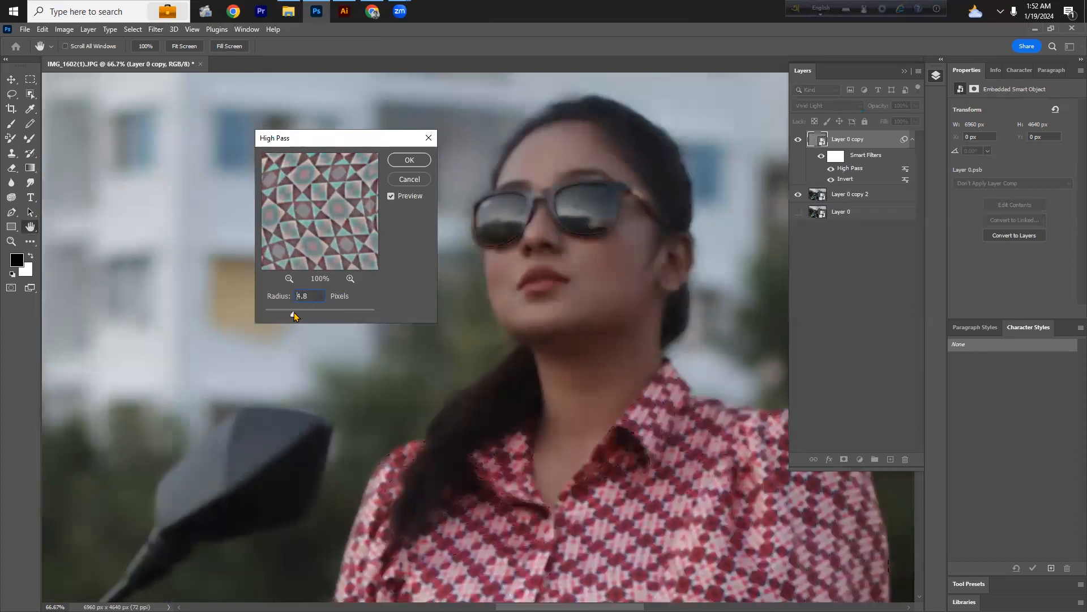
left_click_drag(295, 315, 300, 316)
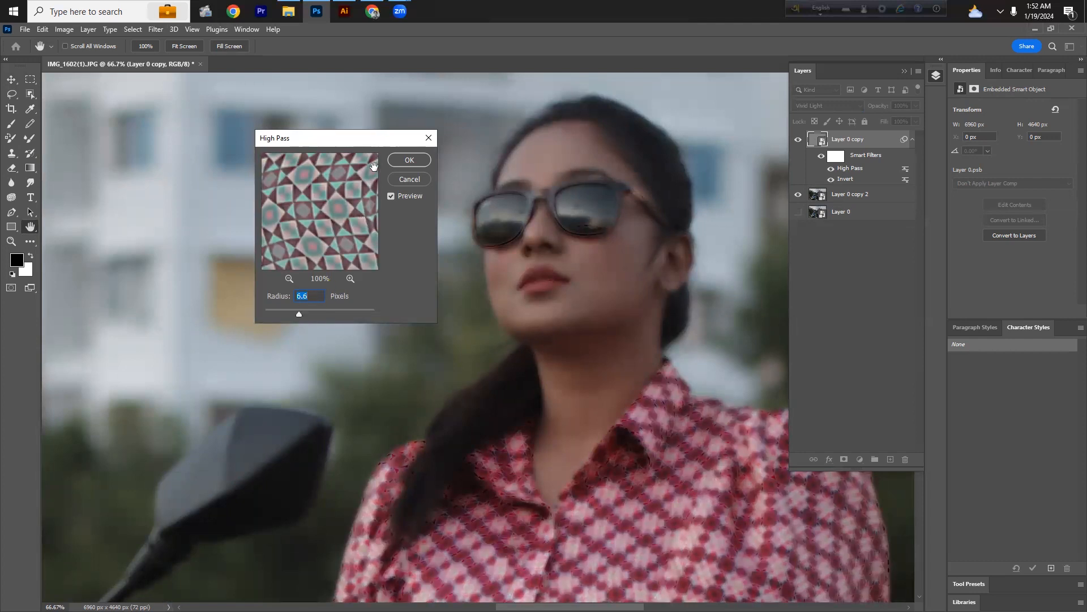
left_click(409, 160)
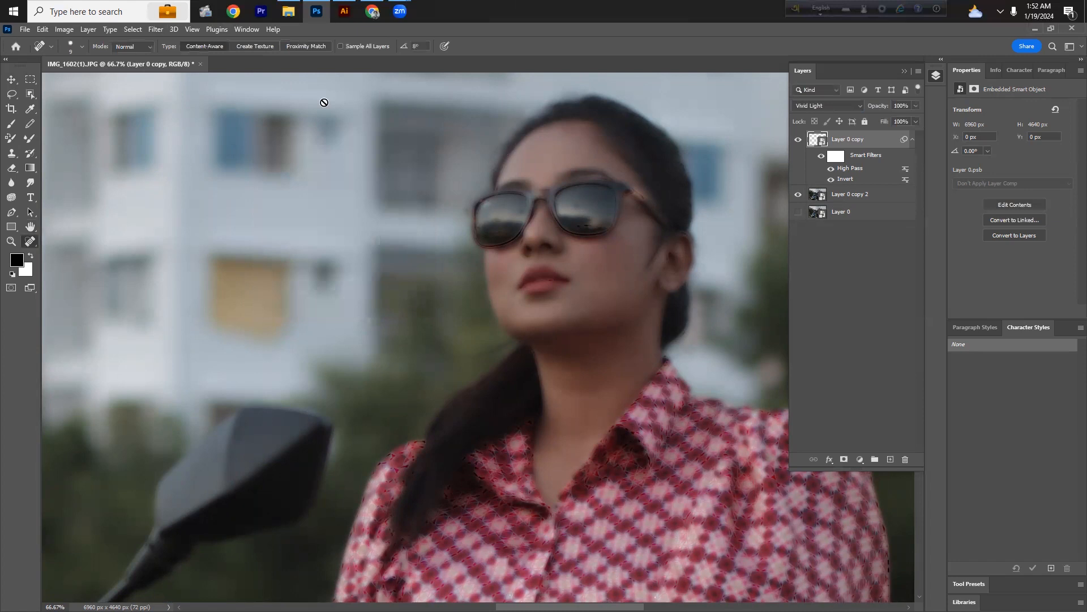
Step: Apply a Gaussian Blur filter with a small pixel radius to the top copy
left_click(157, 31)
mouse_move(231, 178)
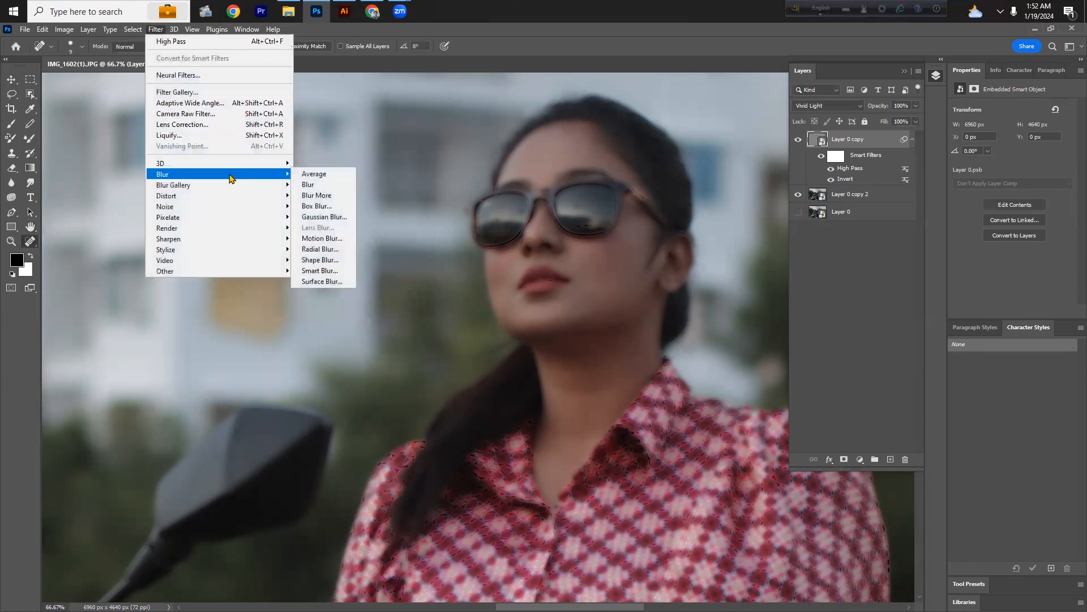
left_click(324, 216)
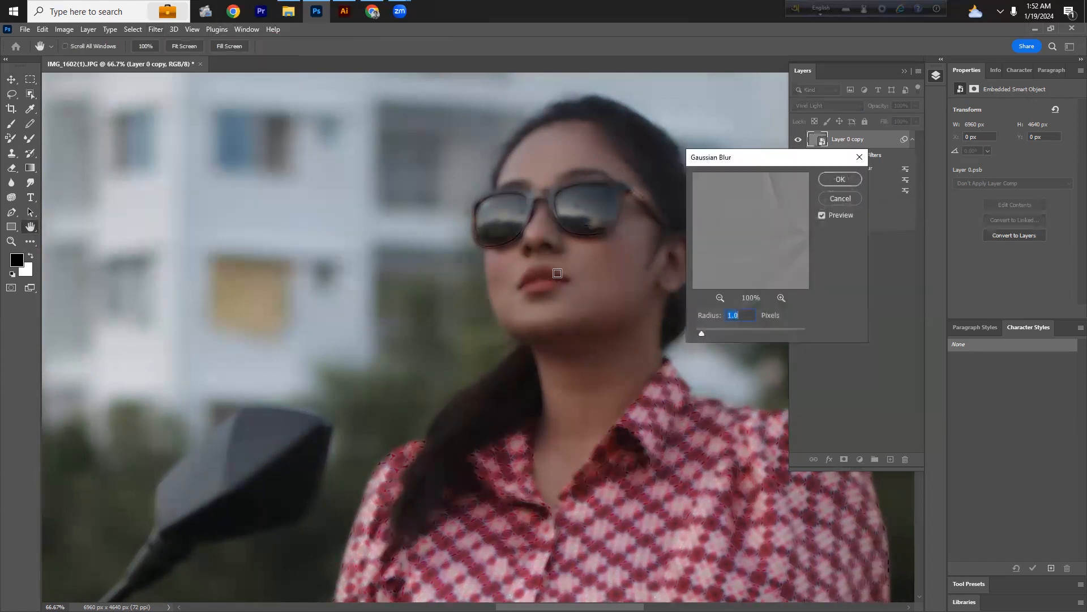
left_click_drag(710, 332, 727, 335)
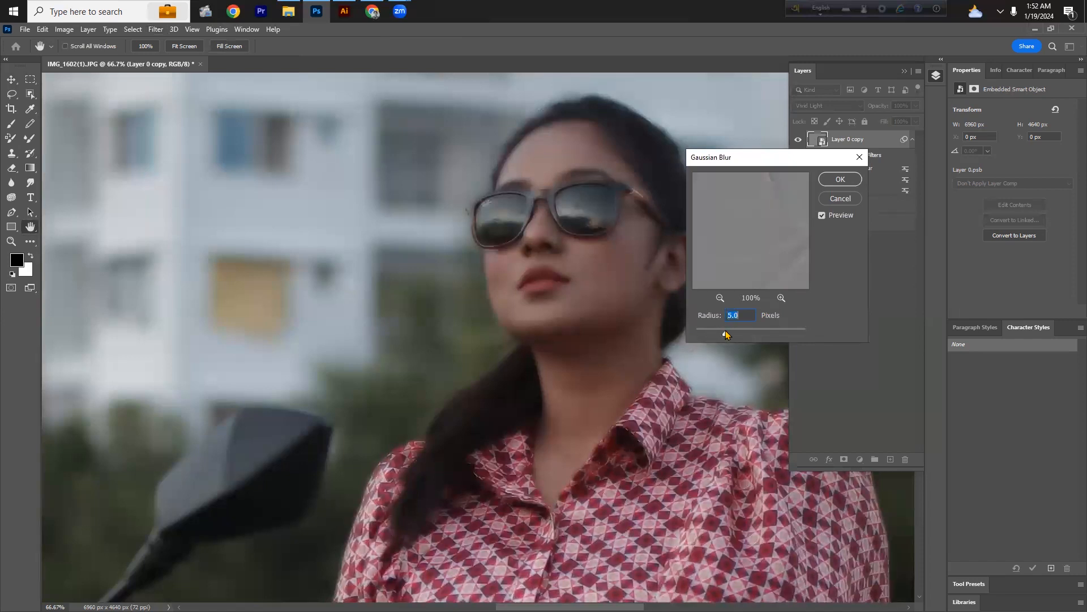
left_click_drag(726, 336, 720, 335)
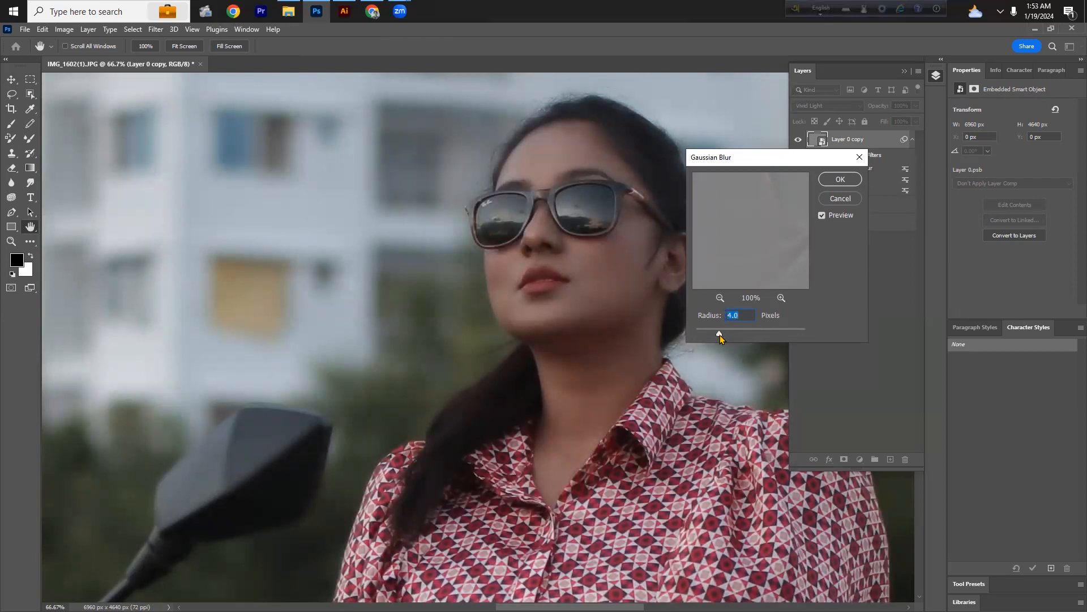
left_click_drag(719, 334, 713, 334)
left_click_drag(712, 335, 716, 335)
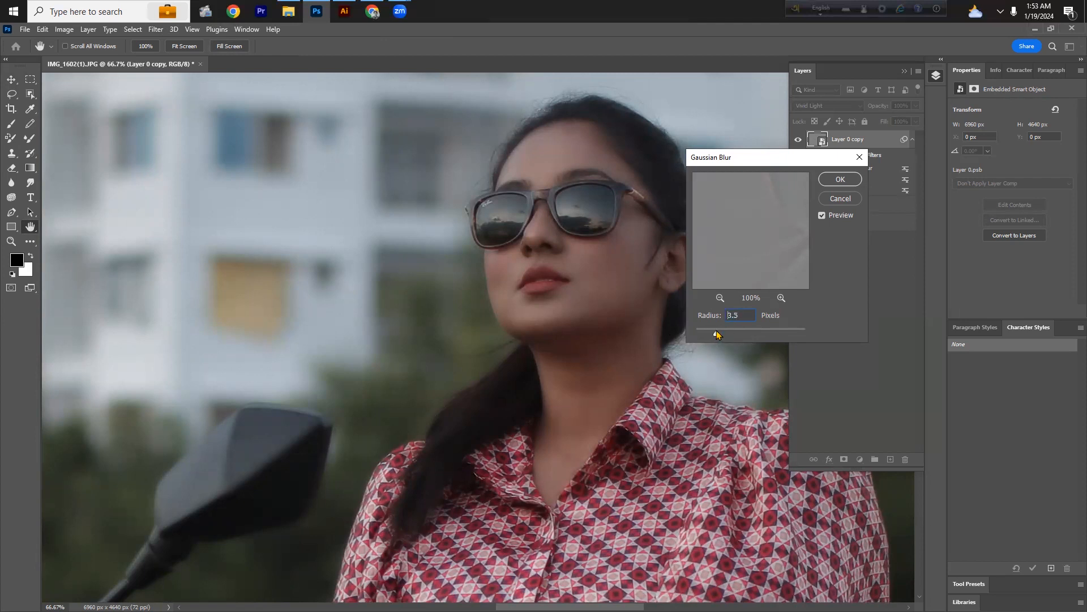
left_click(840, 179)
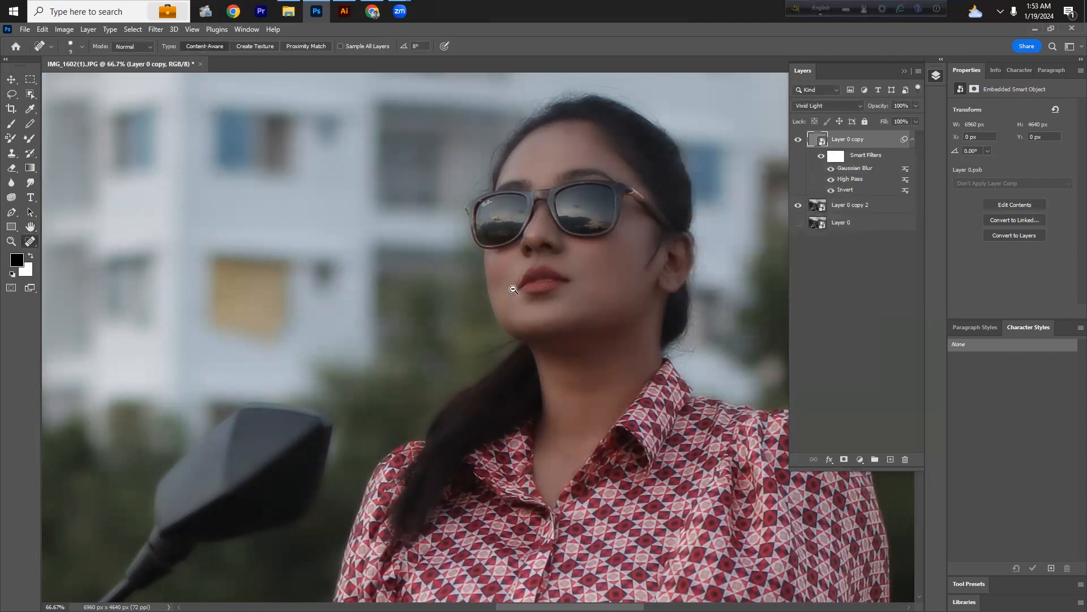
scroll(515, 290, "down", 1)
left_click_drag(529, 343, 507, 319)
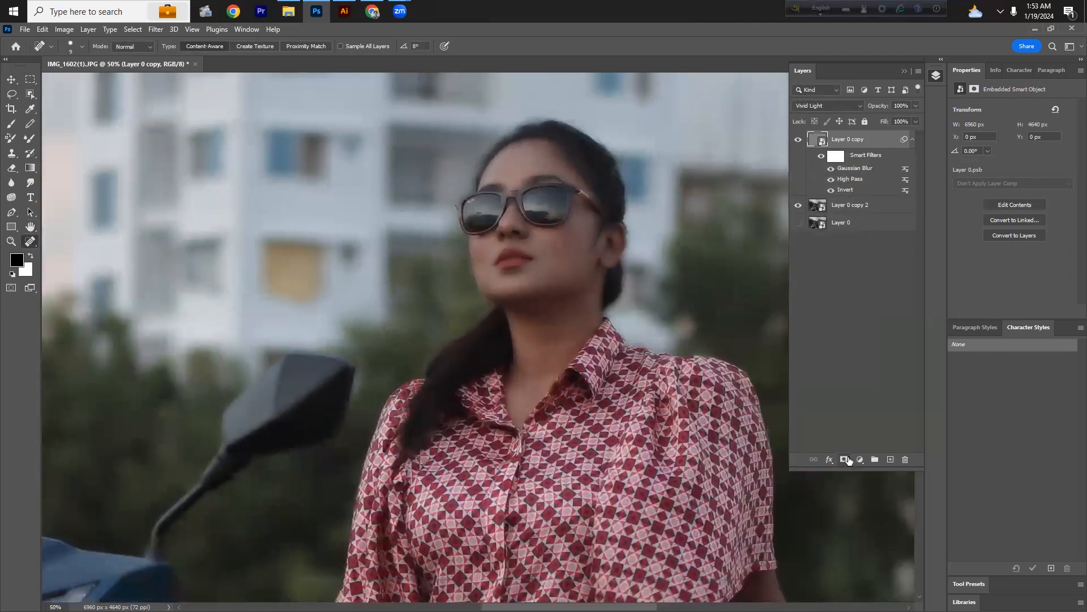
Step: Add a layer mask to the top Vivid Light copy and invert the mask to black
left_click(847, 450)
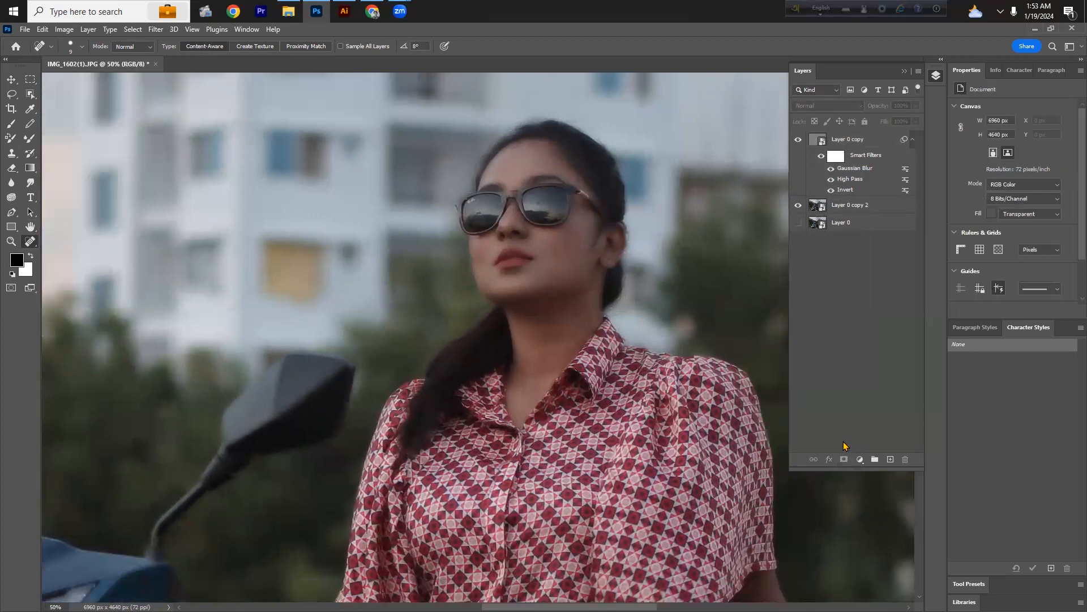
left_click(860, 147)
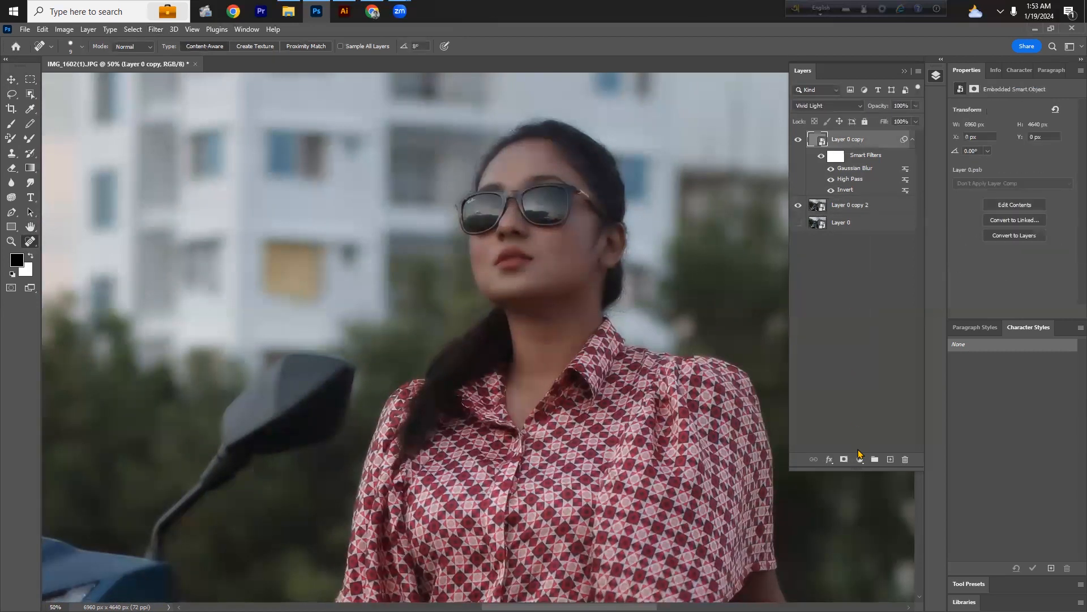
left_click(845, 459)
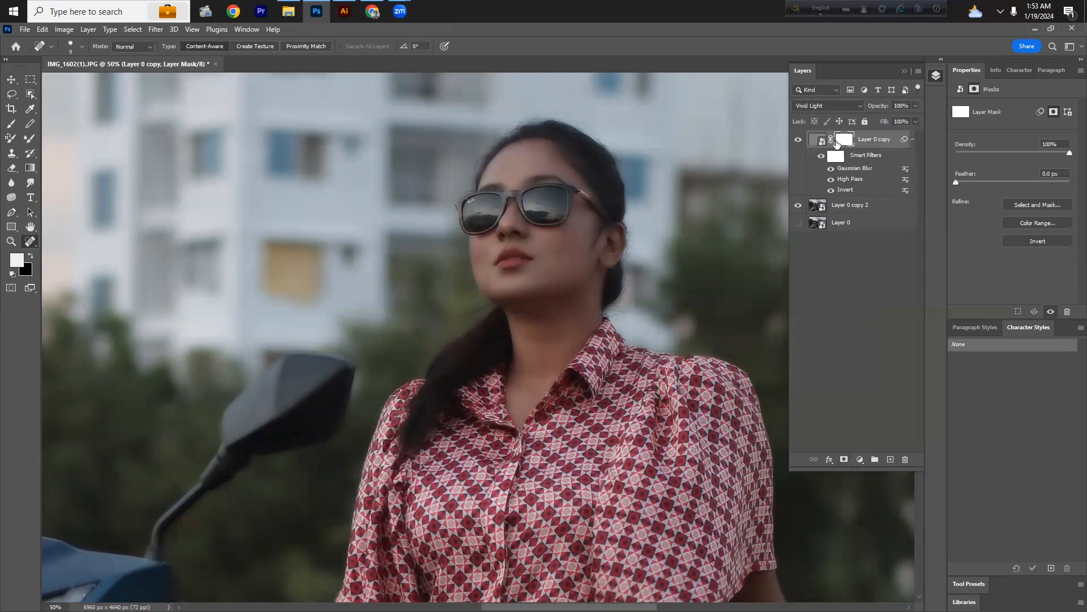
left_click_drag(837, 144, 839, 146)
key("ctrl+i")
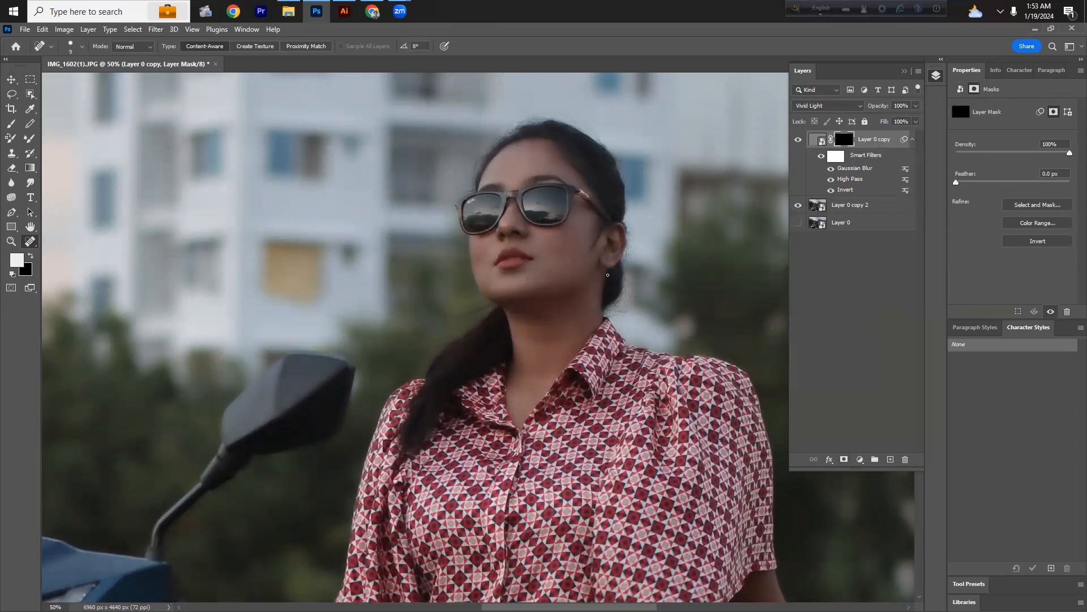
Step: Select the Brush tool, enlarge it, and set its opacity to 93% and flow to 90%
key("b")
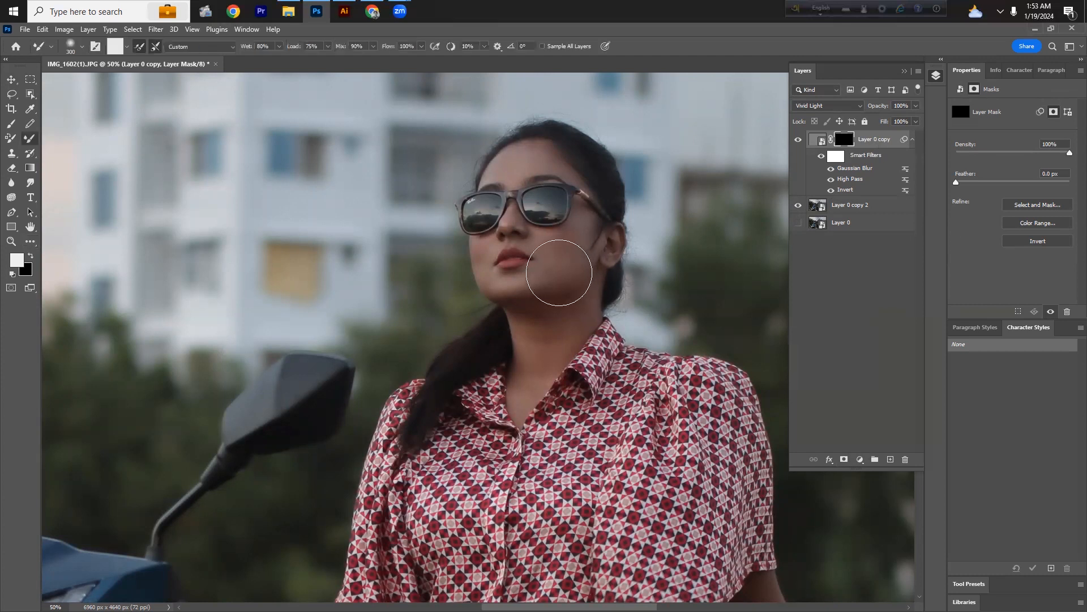
left_click(10, 124)
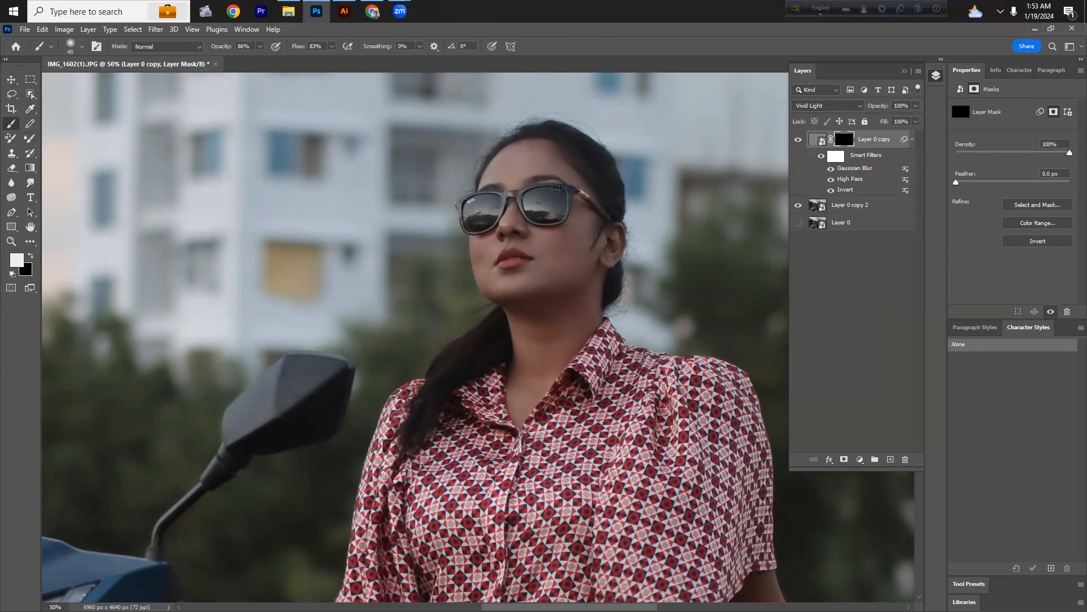
key("bracketright")
key("bracketright")
key("bracketright")
key("bracketright")
key("bracketright")
left_click(331, 47)
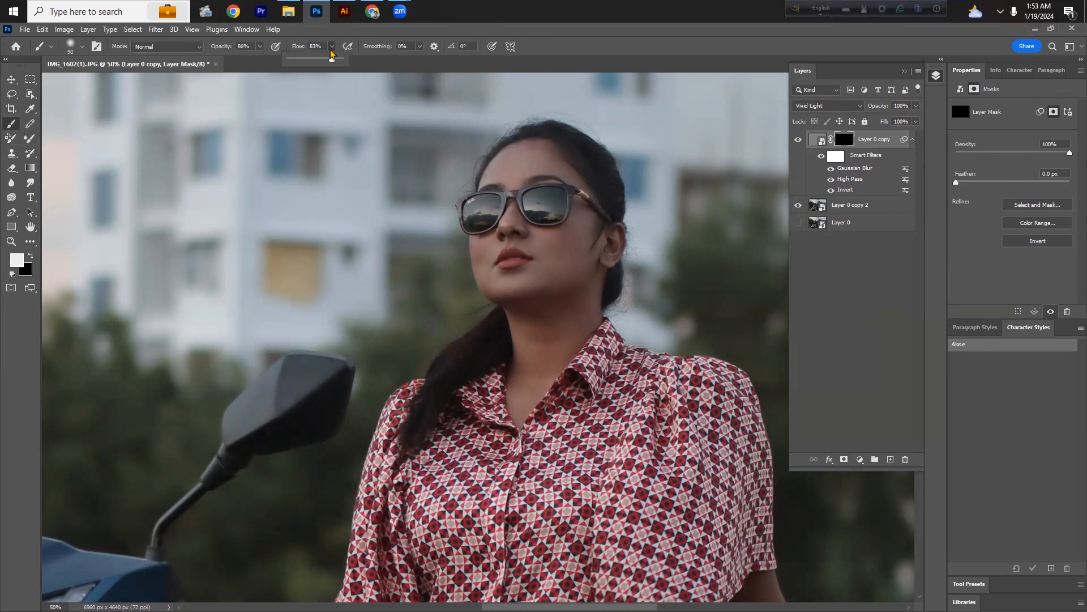
left_click(259, 46)
left_click_drag(260, 60, 264, 66)
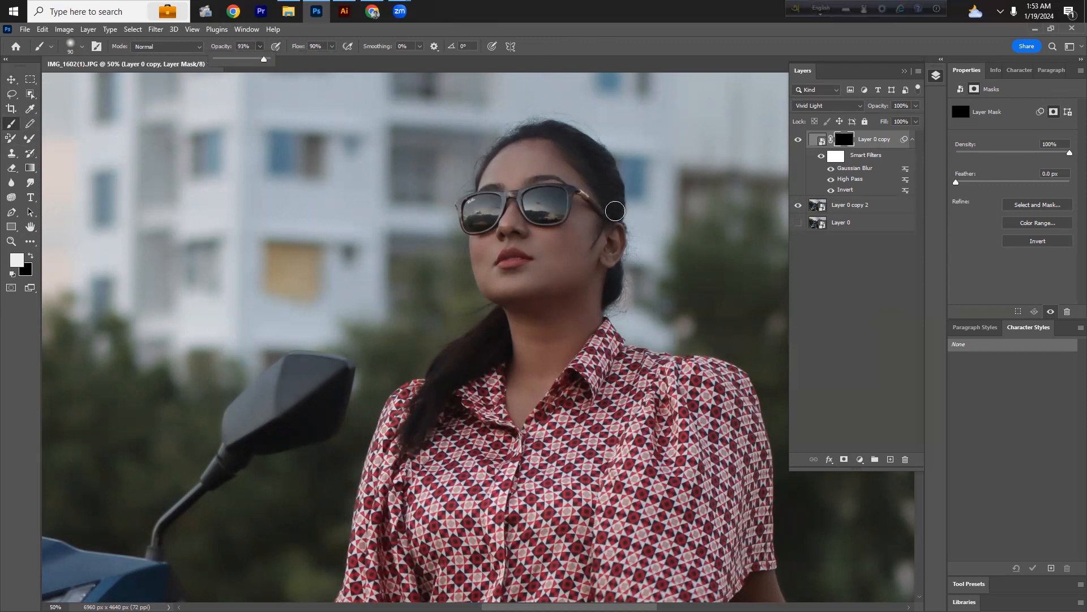
Step: Paint white on the mask over the forehead, cheeks, chin and neck to reveal the skin smoothing
left_click(600, 37)
left_click_drag(567, 179, 598, 208)
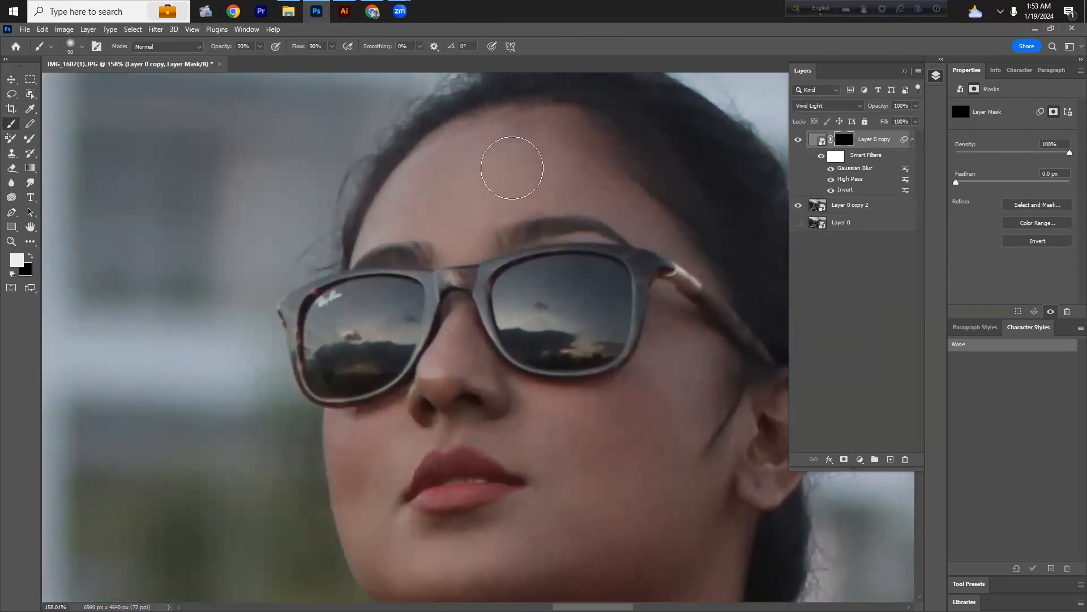
mouse_move(521, 139)
left_mouse_down()
mouse_move(430, 189)
mouse_move(582, 196)
mouse_move(476, 95)
left_mouse_up()
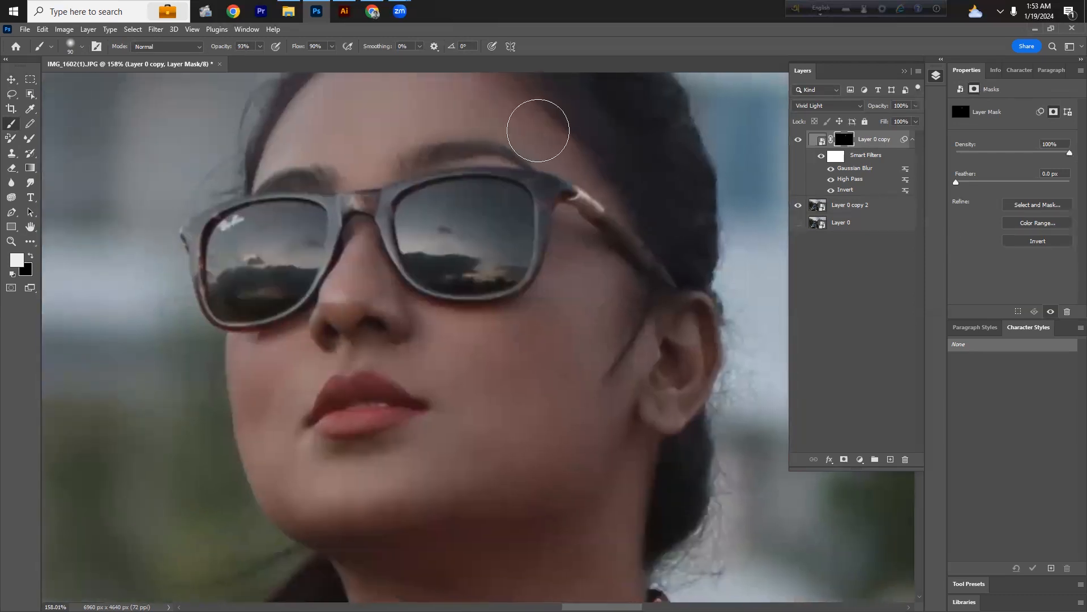
mouse_move(567, 277)
left_mouse_down()
mouse_move(425, 332)
mouse_move(506, 413)
mouse_move(531, 313)
left_mouse_up()
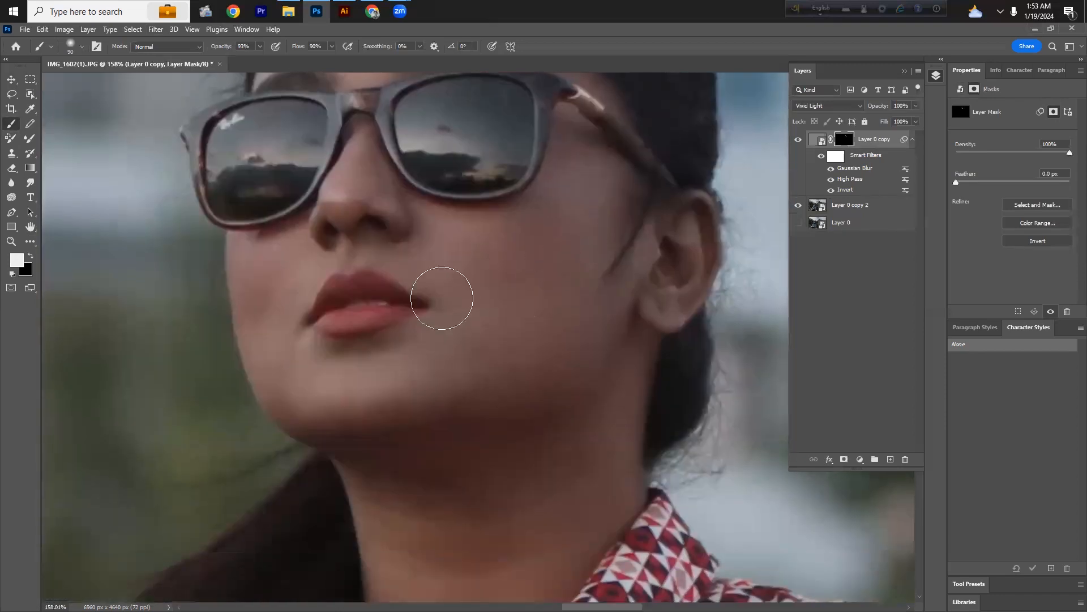
key("bracketleft")
key("bracketleft")
key("bracketleft")
key("bracketleft")
key("bracketleft")
scroll(469, 369, "down", 5)
key("bracketright")
key("bracketright")
key("bracketright")
key("bracketright")
mouse_move(549, 411)
left_mouse_down()
mouse_move(576, 403)
mouse_move(345, 371)
mouse_move(375, 441)
left_mouse_up()
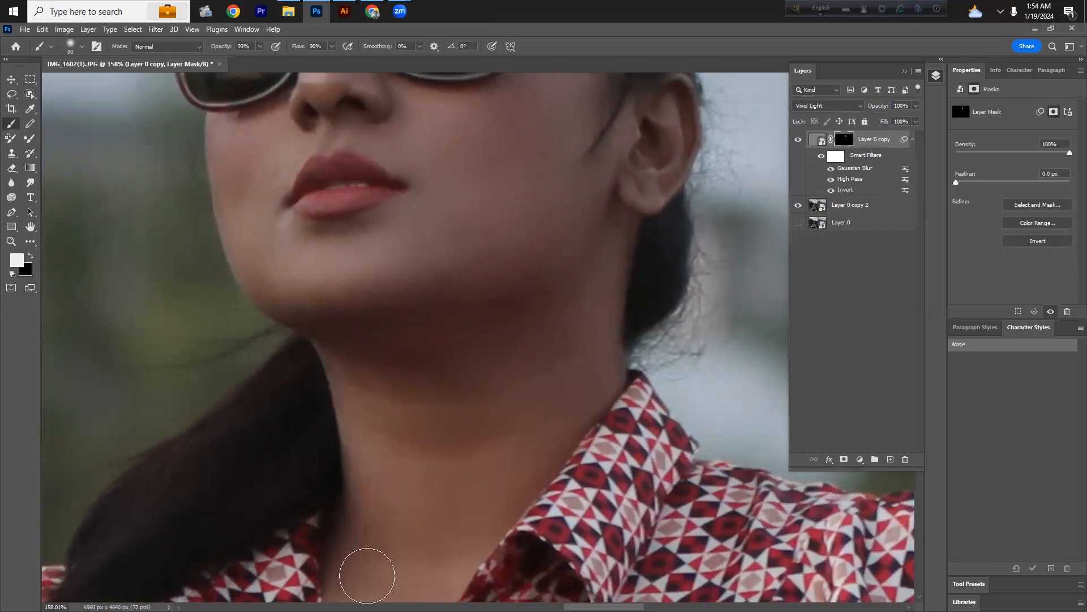
scroll(419, 510, "down", 3)
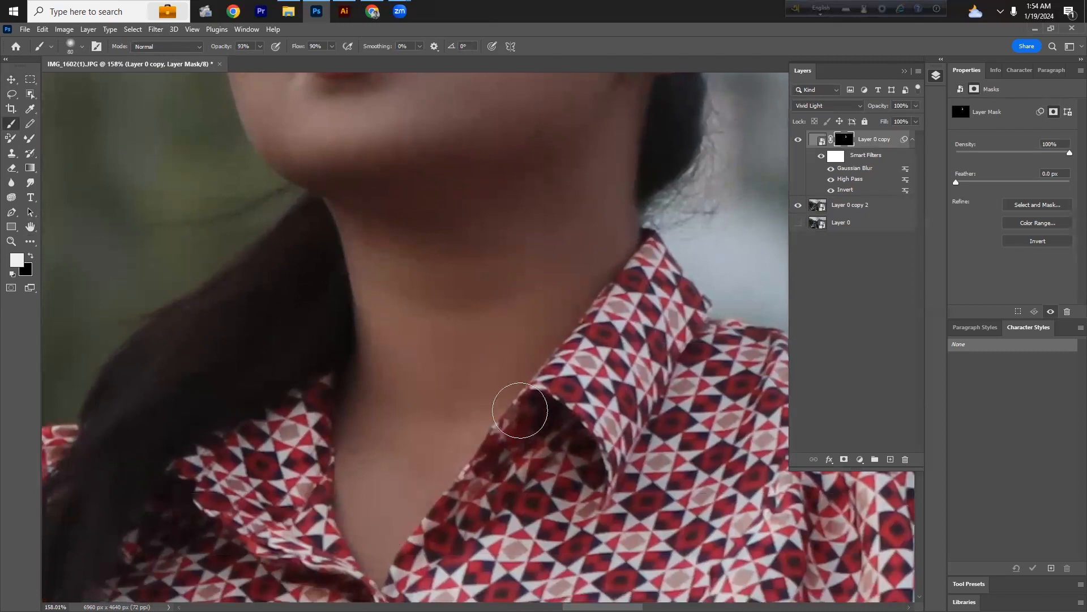
left_click_drag(554, 344, 443, 296)
left_click_drag(539, 220, 591, 269)
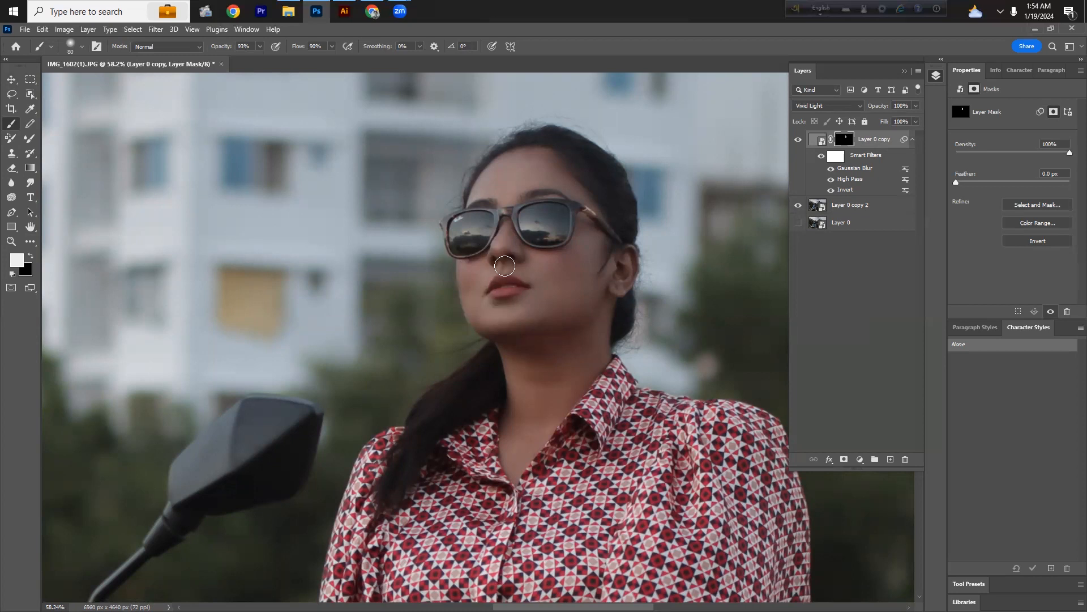
Step: Enlarge the brush and paint the mask over the arms and hands to smooth their skin
left_click_drag(579, 278, 565, 179)
mouse_move(550, 418)
left_mouse_down()
mouse_move(532, 283)
mouse_move(330, 272)
left_mouse_up()
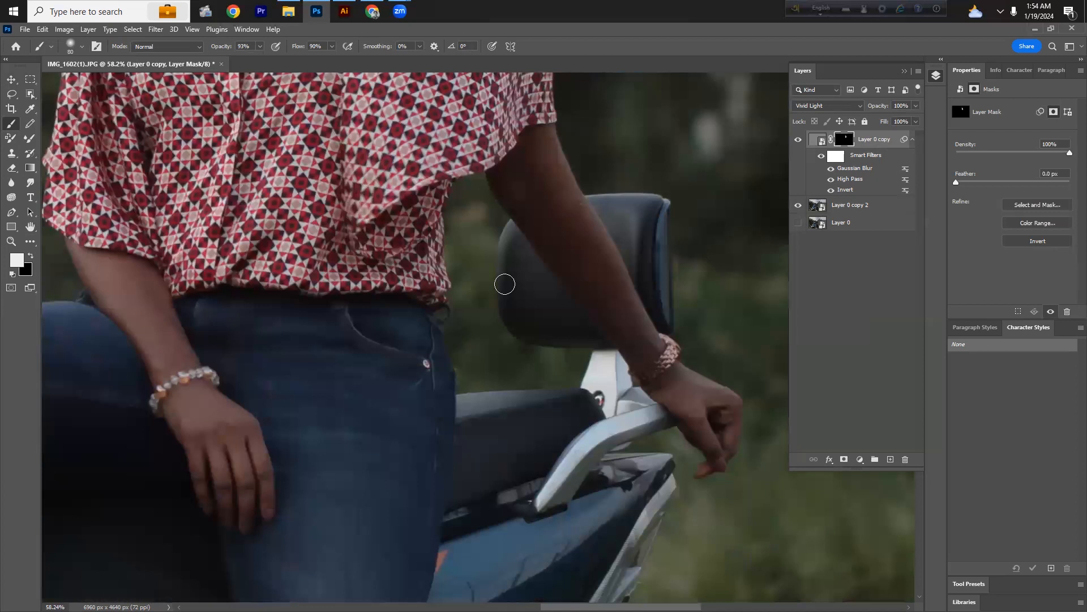
key("]")
key("]")
key("]")
key("]")
key("]")
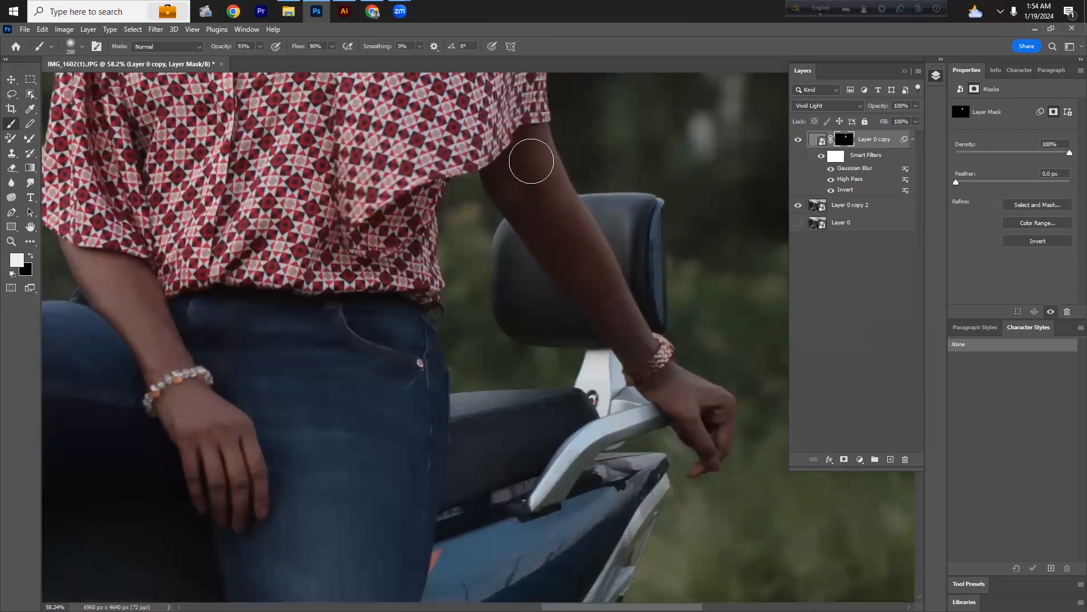
mouse_move(518, 185)
left_mouse_down()
mouse_move(552, 248)
mouse_move(635, 337)
left_mouse_up()
mouse_move(690, 407)
left_mouse_down()
mouse_move(704, 381)
mouse_move(711, 456)
left_mouse_up()
left_click_drag(162, 284, 184, 274)
mouse_move(255, 253)
left_mouse_down()
mouse_move(351, 318)
mouse_move(339, 294)
mouse_move(376, 443)
mouse_move(423, 487)
mouse_move(407, 400)
mouse_move(410, 478)
mouse_move(389, 492)
left_mouse_up()
mouse_move(422, 274)
left_mouse_down()
mouse_move(355, 301)
mouse_move(312, 300)
left_mouse_up()
mouse_move(365, 220)
left_mouse_down()
mouse_move(392, 296)
mouse_move(440, 301)
left_mouse_up()
left_click_drag(576, 335, 554, 305)
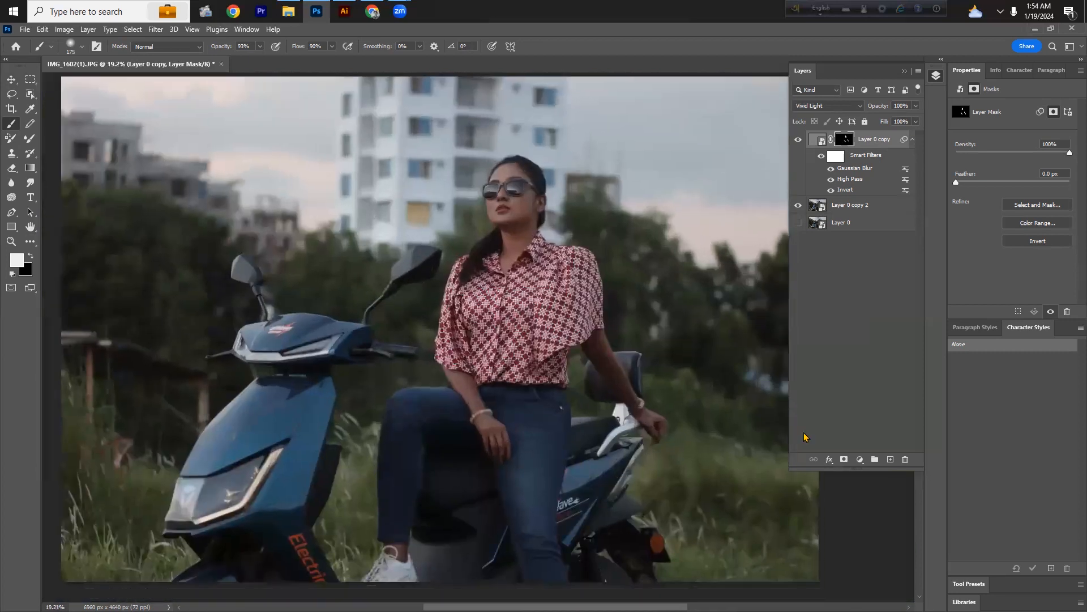
left_click_drag(405, 263, 415, 261)
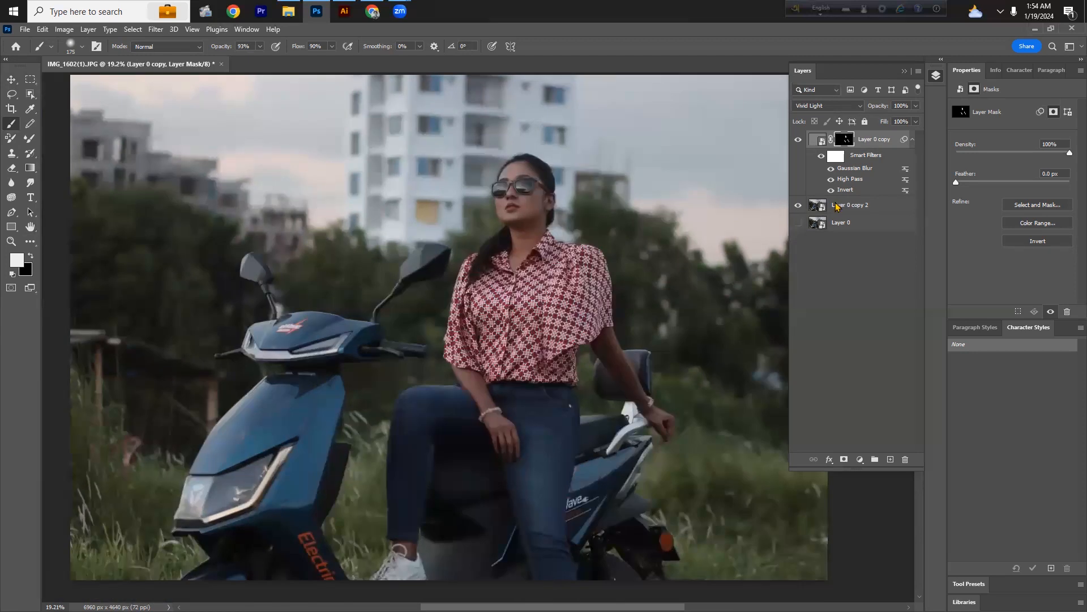
Step: Stamp all visible layers into a new merged layer on top and convert it to a smart object
key("ctrl+o")
left_click(729, 38)
key("ctrl+alt+shift+e")
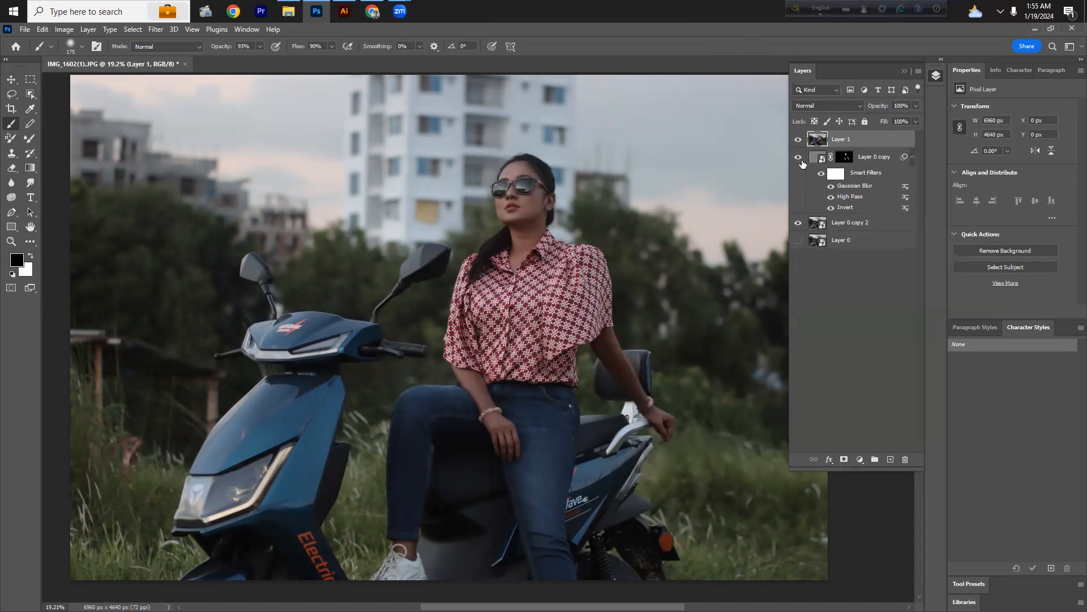
left_click(912, 159)
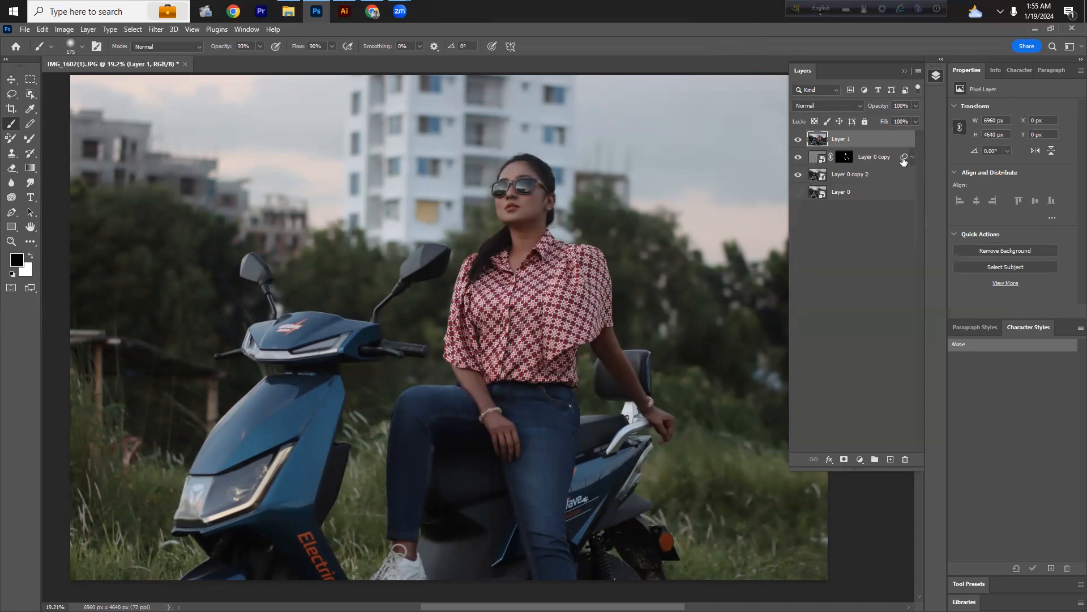
right_click(867, 141)
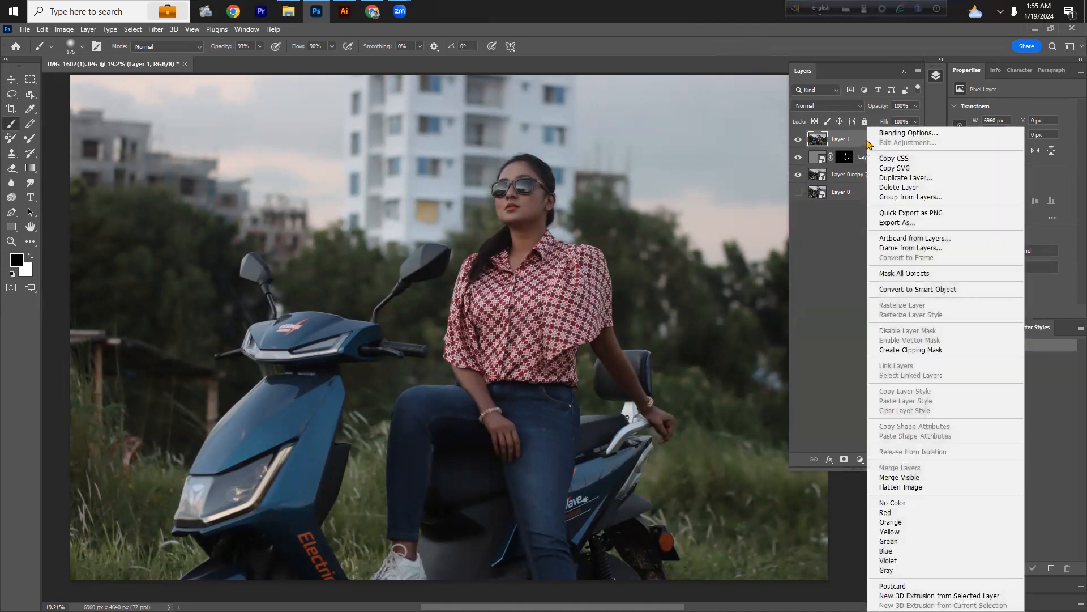
left_click(920, 294)
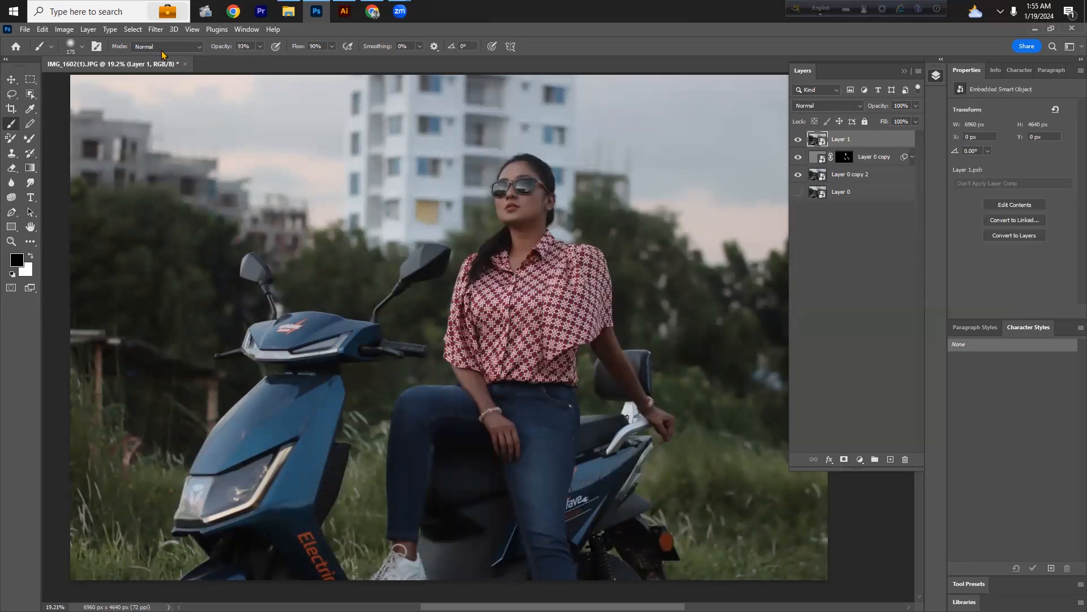
Step: Open the Camera Raw Filter on the merged layer and expand the Basic panel
left_click(157, 30)
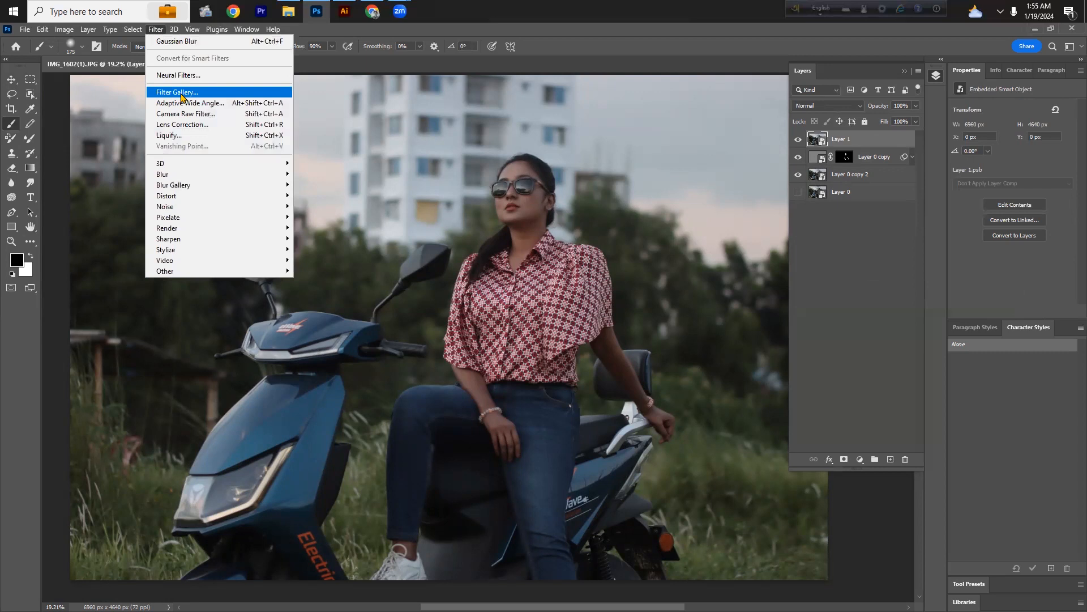
left_click(184, 113)
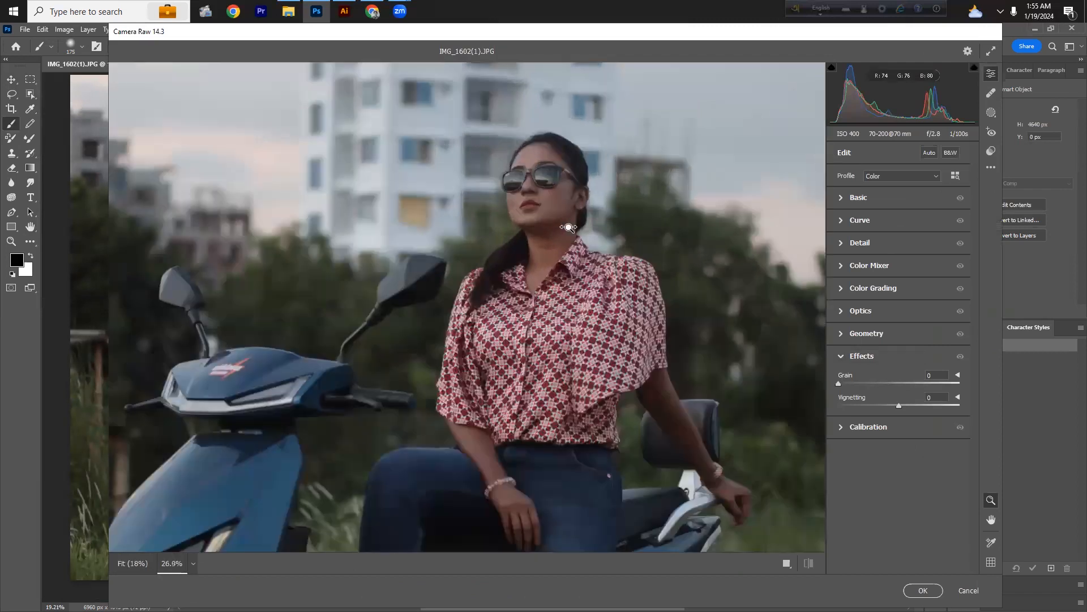
left_click_drag(520, 173, 590, 247)
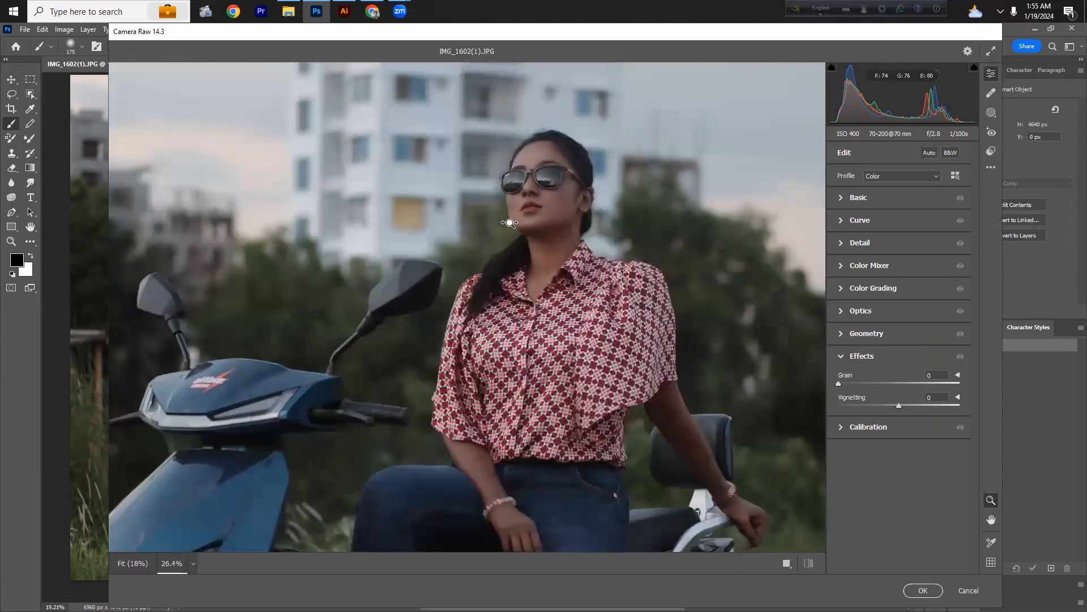
left_click_drag(509, 222, 524, 225)
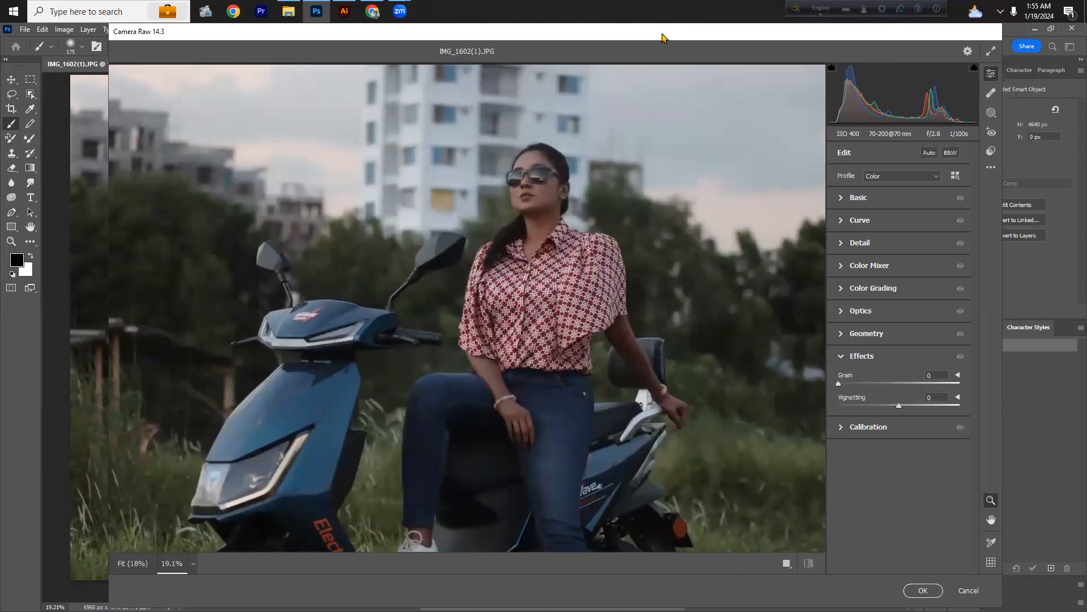
left_click_drag(663, 37, 632, 35)
left_click(812, 198)
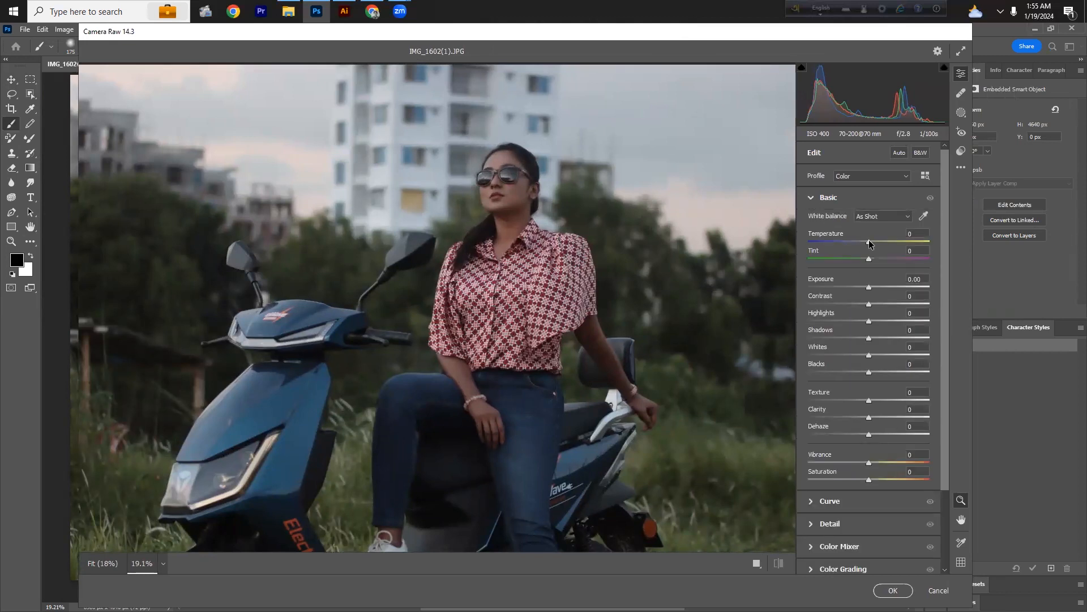
Step: Set Temperature to +3, Exposure to +0.45 and Contrast to +19 in the Basic panel
left_click_drag(870, 245, 873, 246)
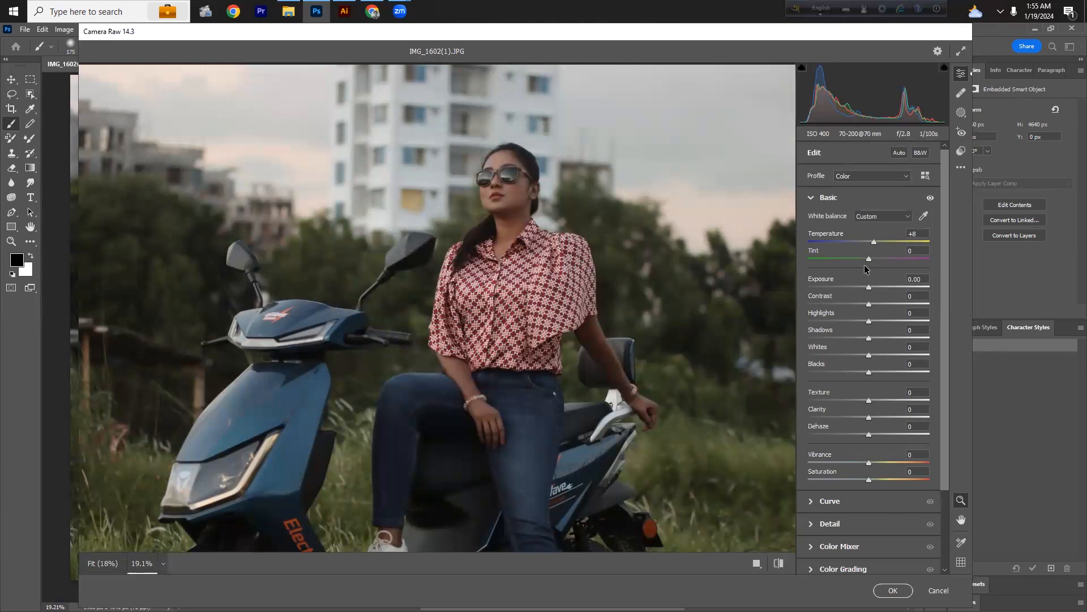
left_click(873, 287)
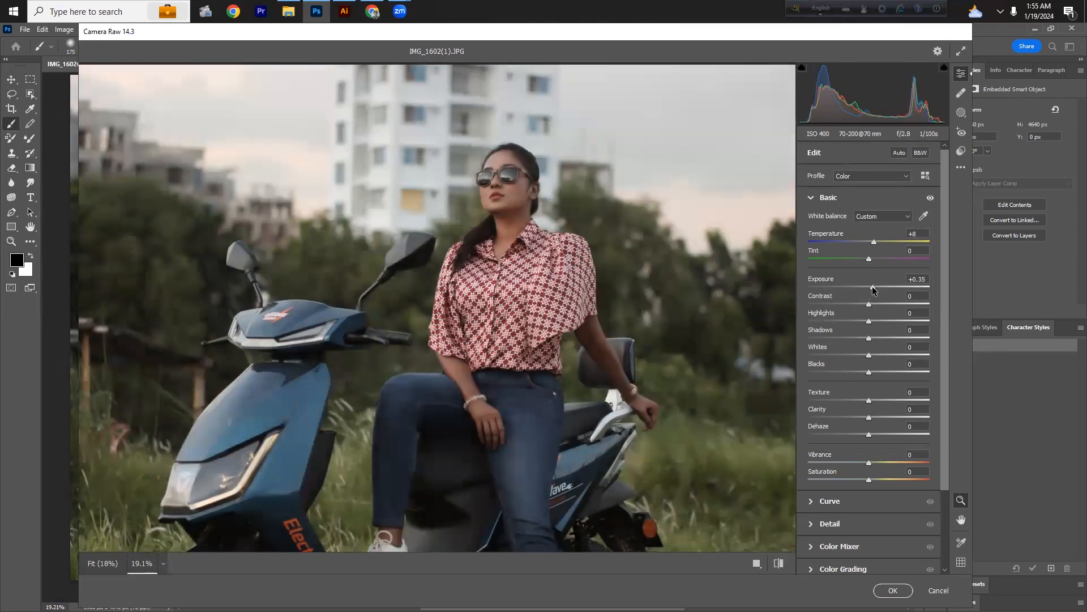
left_click_drag(872, 289, 875, 288)
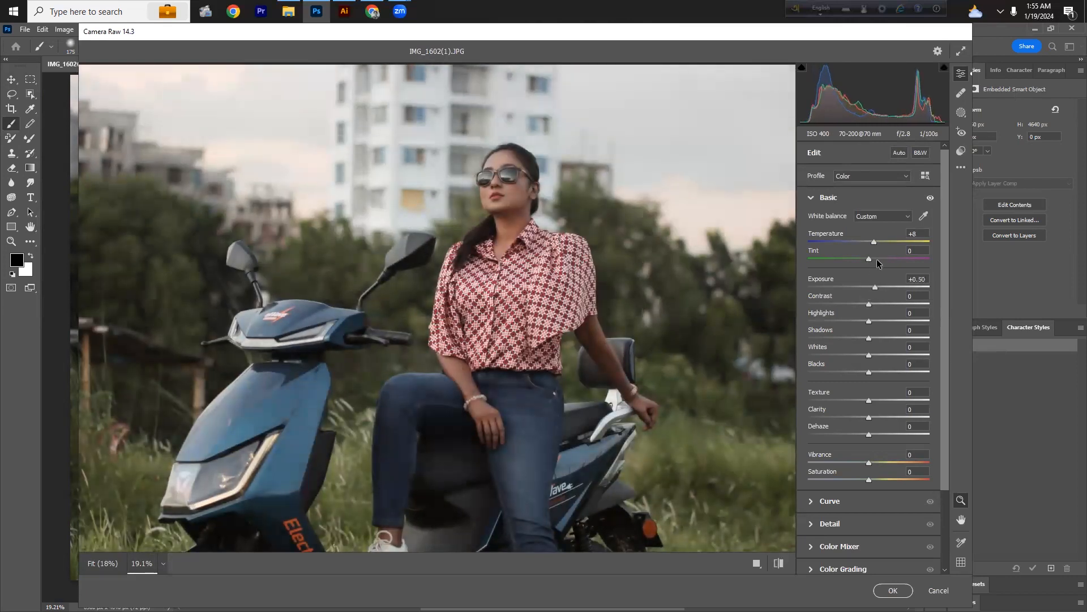
left_click_drag(875, 244, 873, 244)
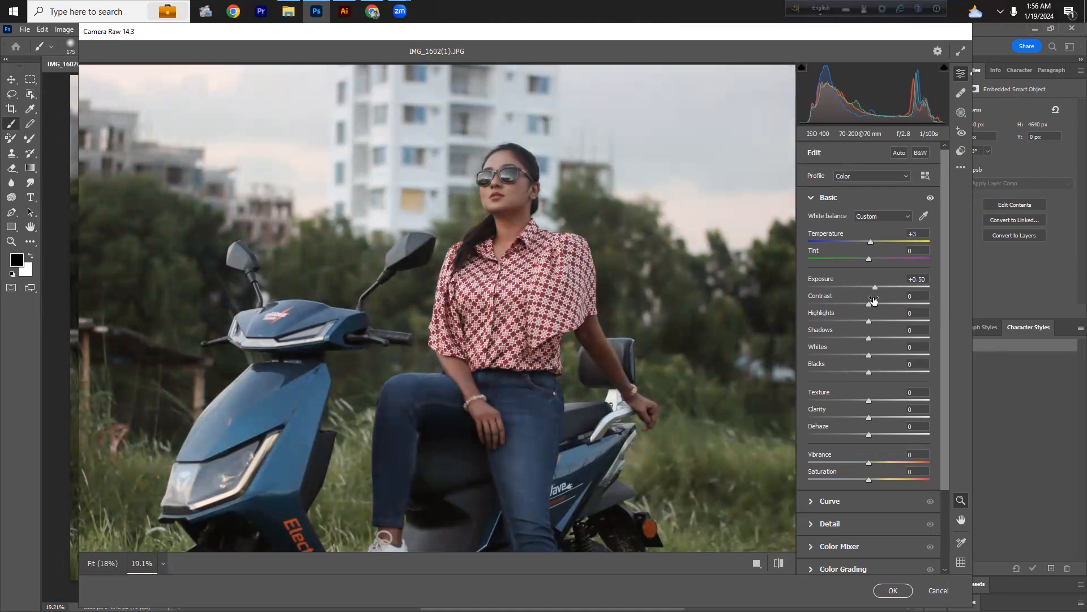
mouse_move(869, 304)
left_mouse_down()
mouse_move(885, 305)
mouse_move(878, 289)
left_mouse_up()
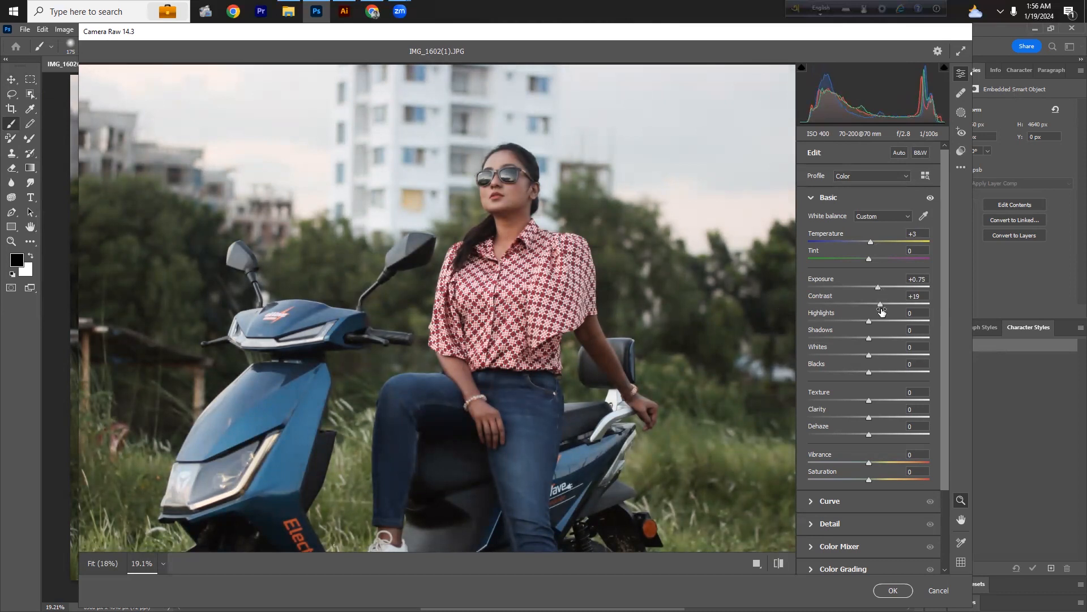
left_click_drag(878, 290, 875, 290)
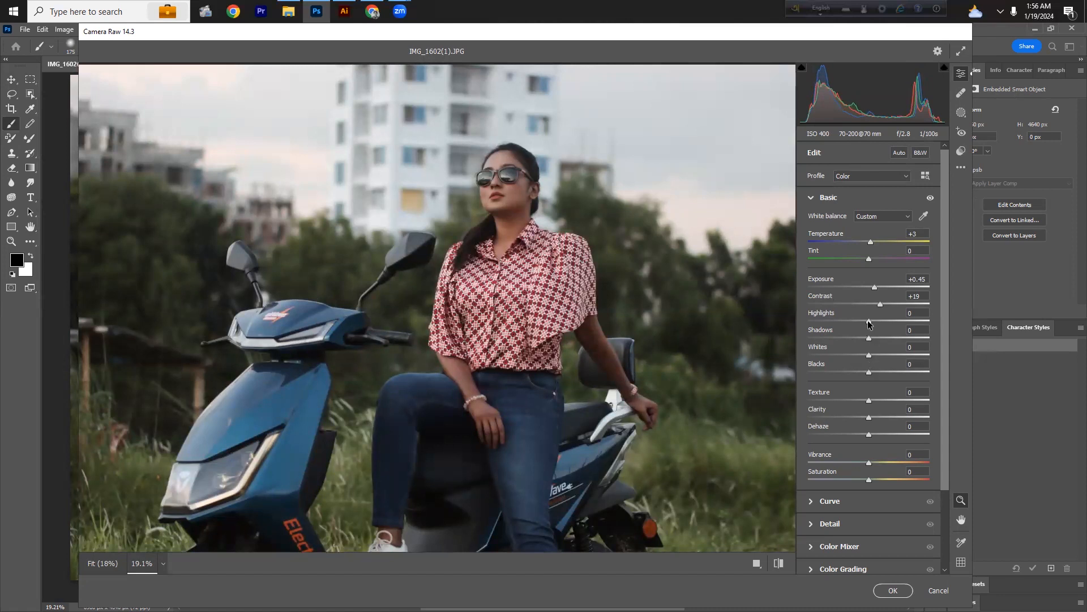
Step: Set Highlights to -9, Shadows to -13 and Blacks to -23
left_click_drag(837, 324, 862, 344)
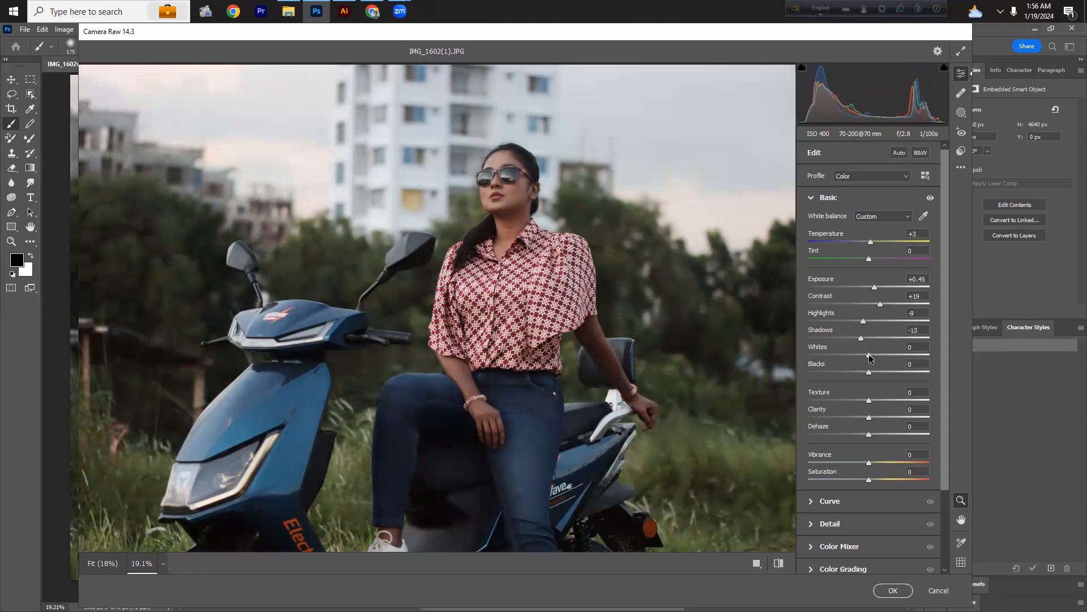
left_click_drag(870, 372, 856, 378)
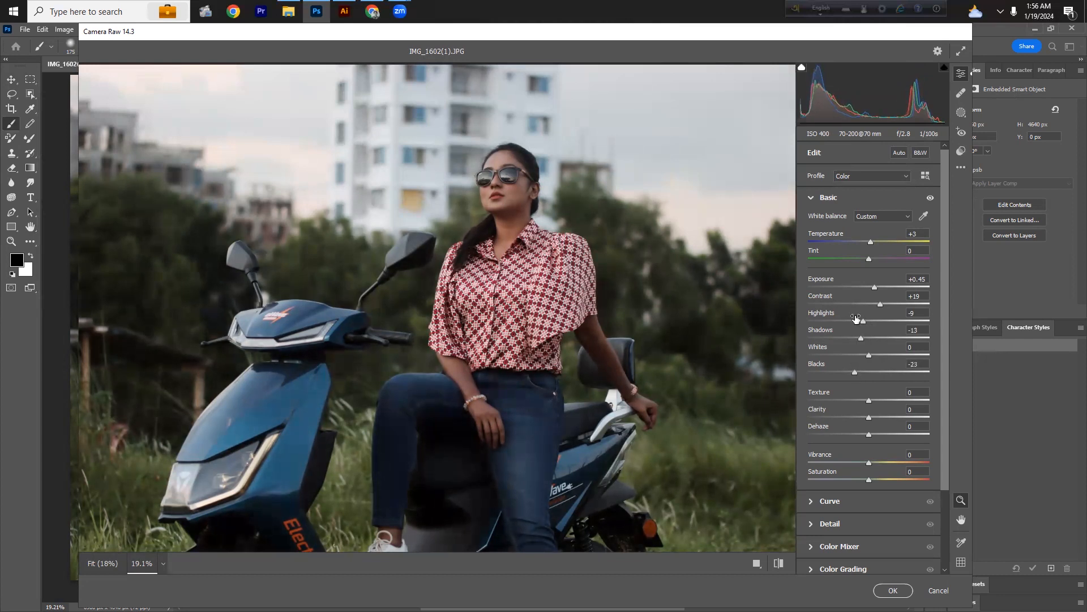
Step: Raise Exposure to +0.65, Vibrance to +18 and Saturation to +16 in the Basic panel
left_click_drag(874, 288, 876, 288)
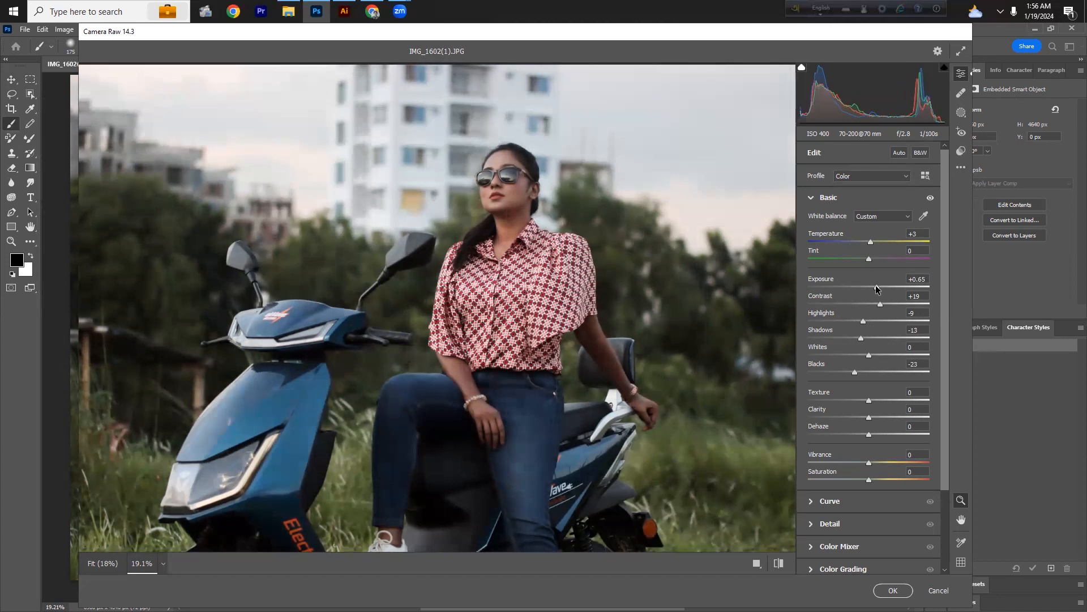
scroll(485, 227, "up", 1)
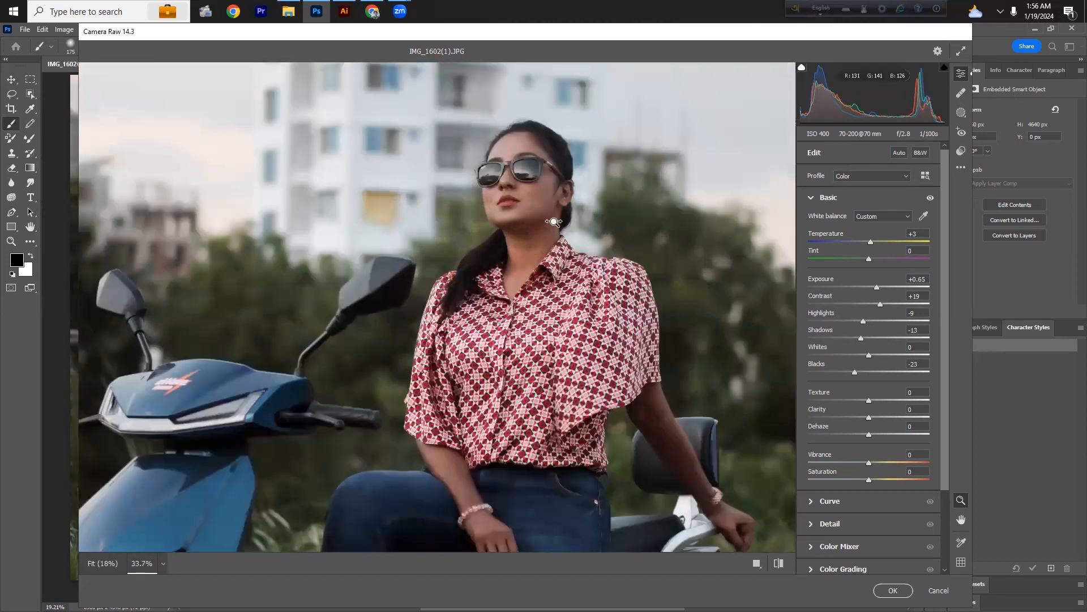
scroll(485, 228, "up", 1)
mouse_move(485, 227)
left_mouse_down()
mouse_move(457, 235)
mouse_move(476, 237)
left_mouse_up()
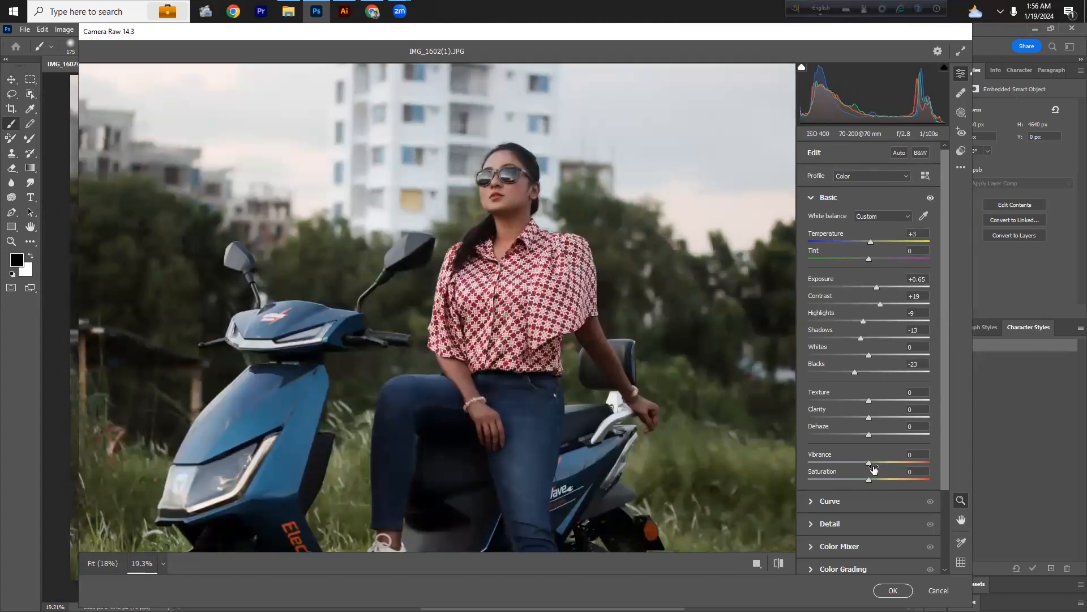
left_click_drag(869, 461, 880, 481)
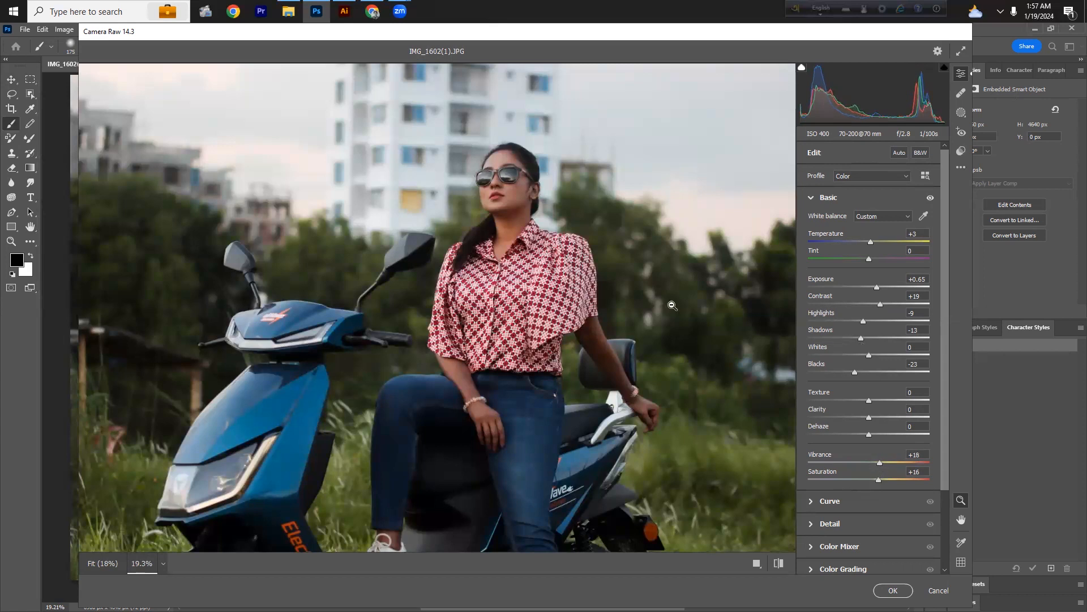
left_click_drag(507, 169, 498, 240)
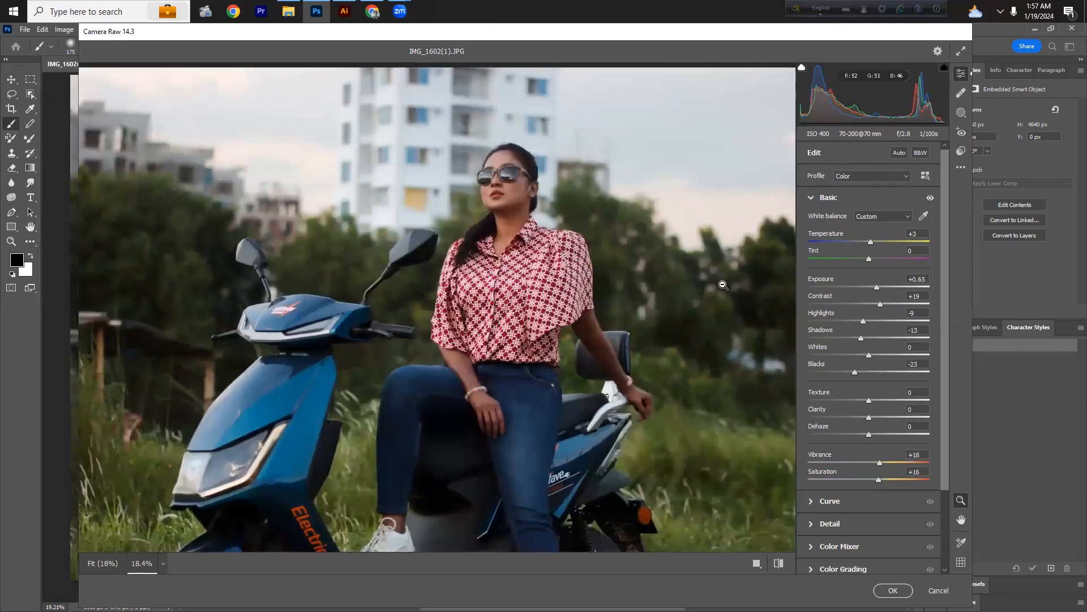
Step: In Color Mixer set Hue Oranges +7, Yellows -56, Greens -63, Aquas +18, and Saturation Oranges +13, Yellows +18, Greens -63, Aquas -26
left_click(881, 547)
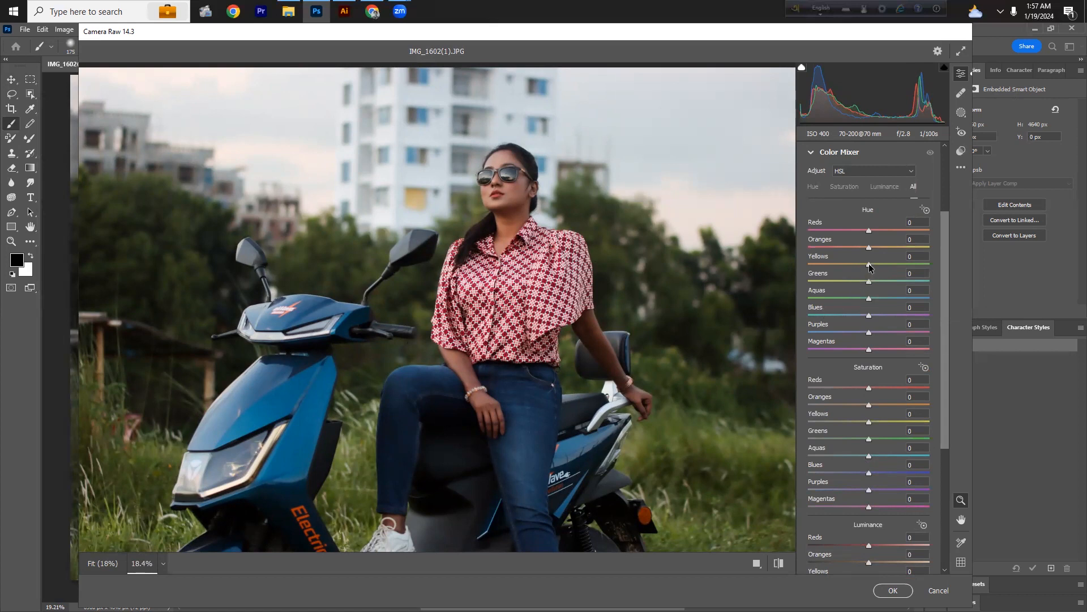
left_click_drag(877, 268, 885, 267)
left_click_drag(907, 263, 911, 264)
left_click_drag(883, 282, 895, 284)
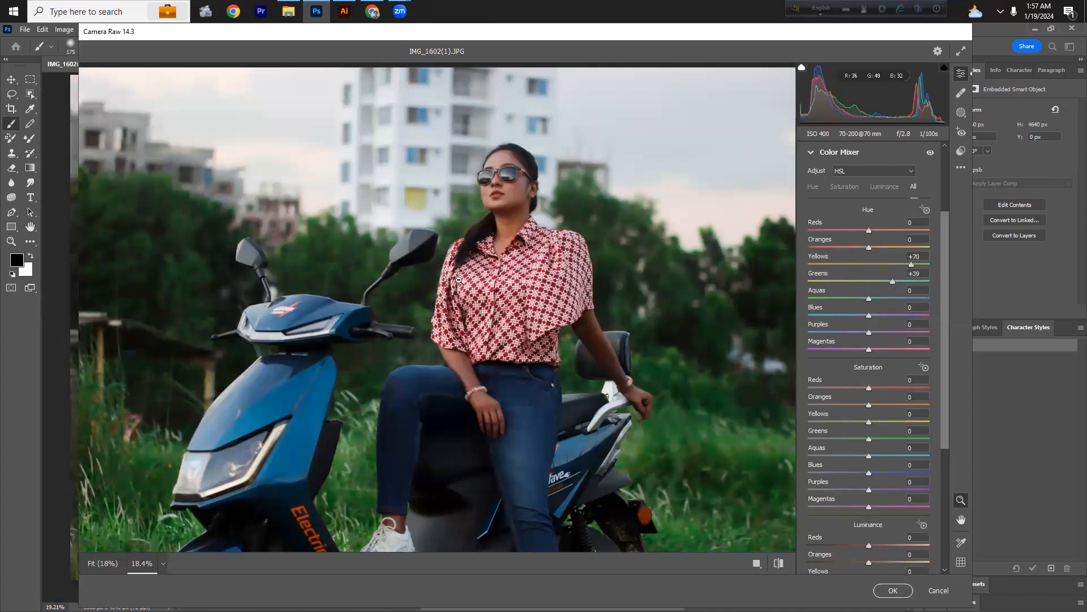
left_click_drag(892, 281, 817, 270)
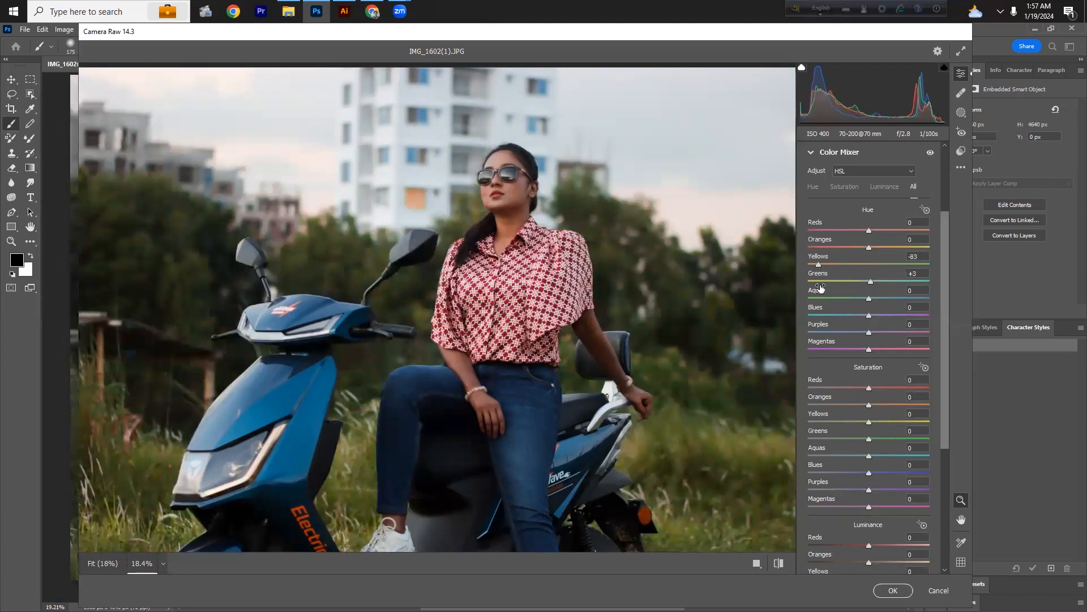
left_click_drag(849, 282, 860, 247)
mouse_move(857, 247)
left_mouse_down()
mouse_move(837, 253)
mouse_move(899, 256)
mouse_move(873, 256)
left_mouse_up()
left_click_drag(872, 299, 881, 303)
left_click_drag(868, 407, 855, 460)
scroll(878, 468, "down", 4)
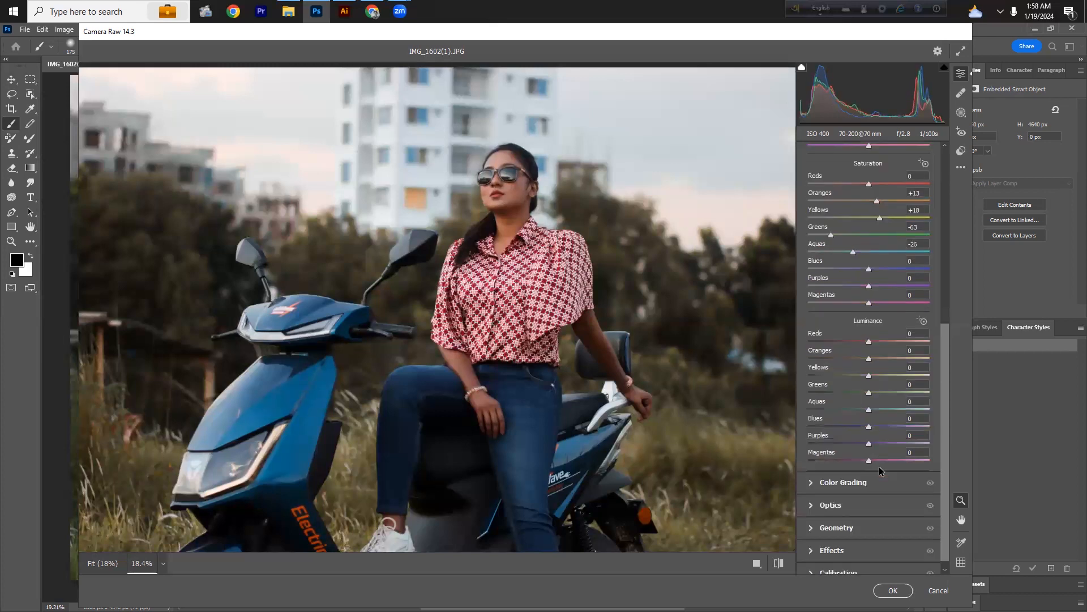
Step: Adjust the Yellows and Aquas luminance sliders slightly in the Color Mixer
mouse_move(870, 360)
left_mouse_down()
mouse_move(890, 358)
mouse_move(871, 361)
left_mouse_up()
left_click_drag(869, 376, 875, 382)
left_click_drag(870, 409, 875, 409)
scroll(895, 354, "up", 6)
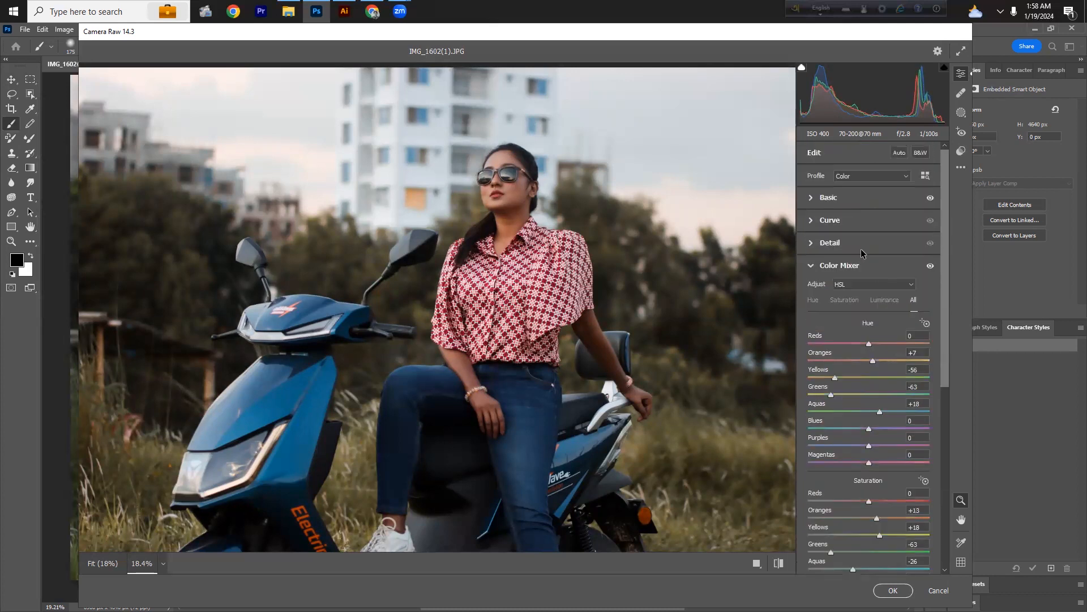
Step: Collapse the Color Mixer, open Effects and set Vignetting to -11
left_click(816, 266)
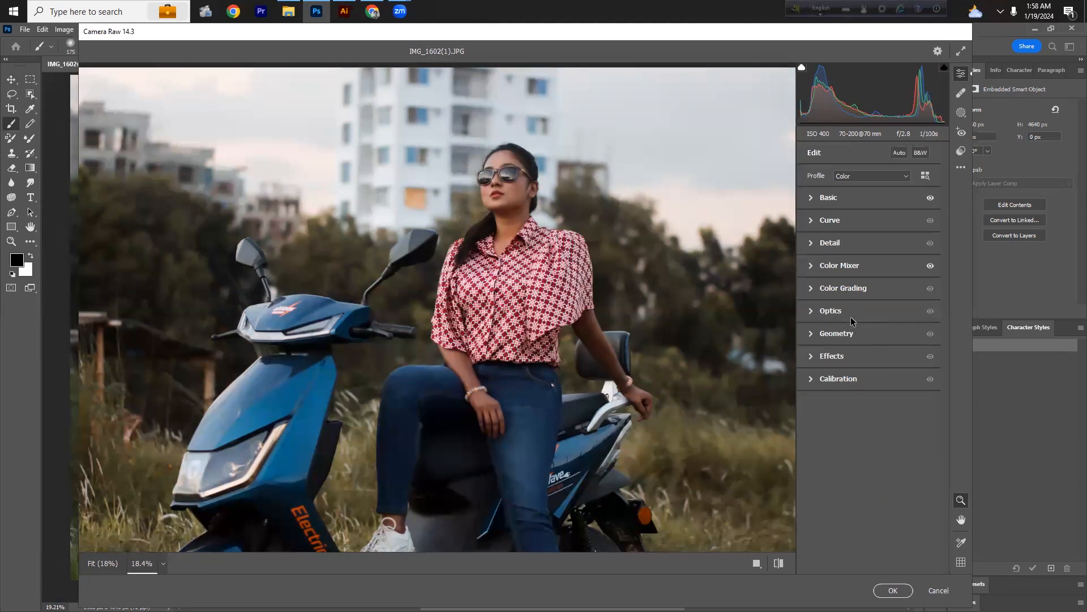
left_click(855, 333)
left_click(853, 333)
left_click(853, 357)
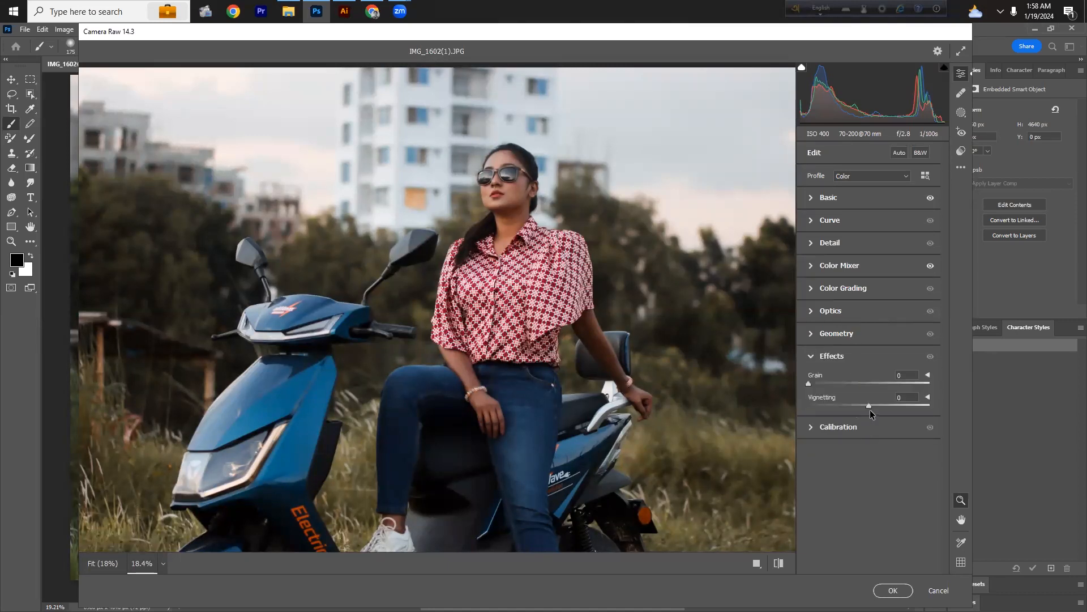
left_click_drag(867, 407, 860, 411)
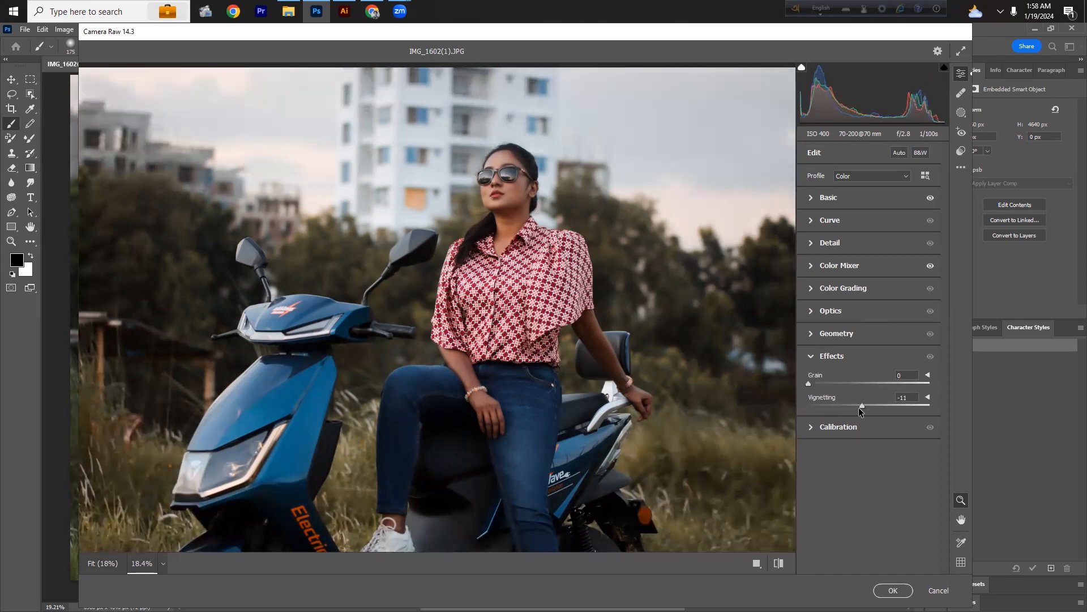
left_click_drag(495, 205, 497, 250)
left_click(816, 222)
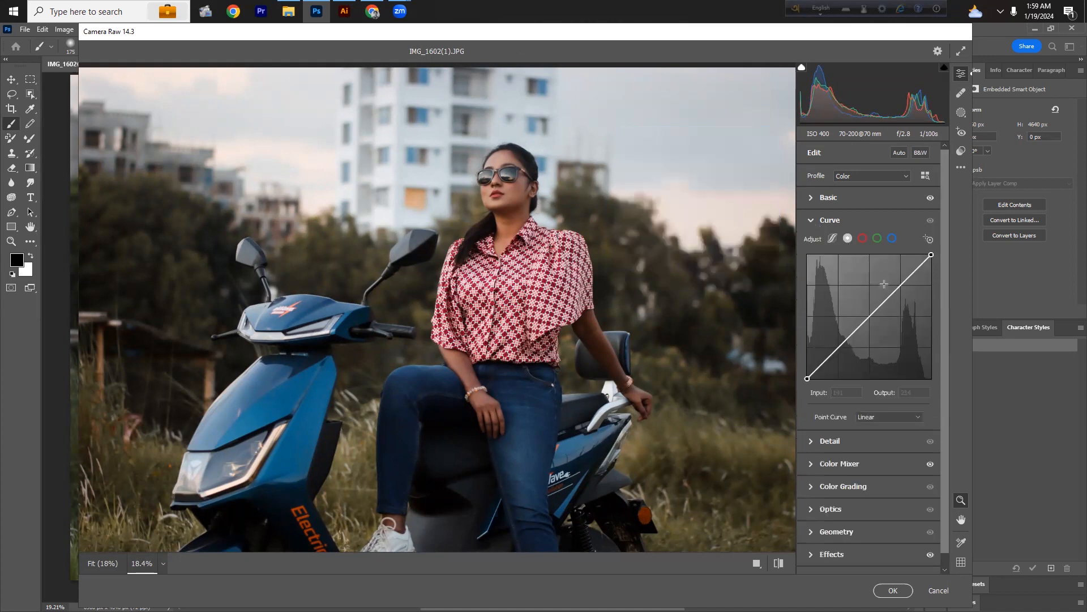
left_click(815, 222)
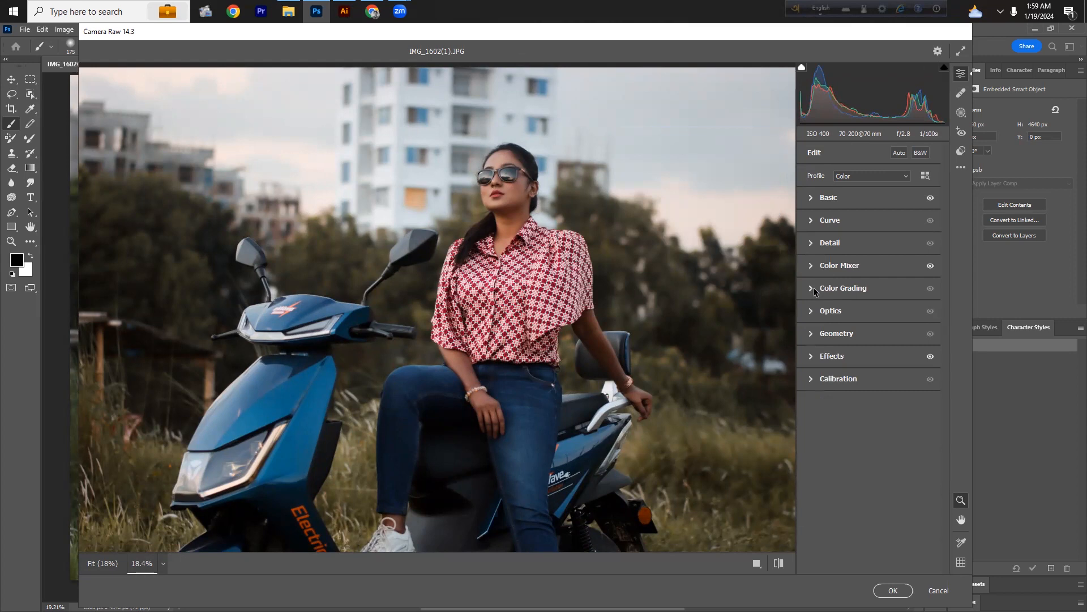
Step: In Color Grading, set luminance to Midtones +14, Shadows -26 and Highlights +31
left_click(816, 288)
left_click_drag(870, 403, 873, 402)
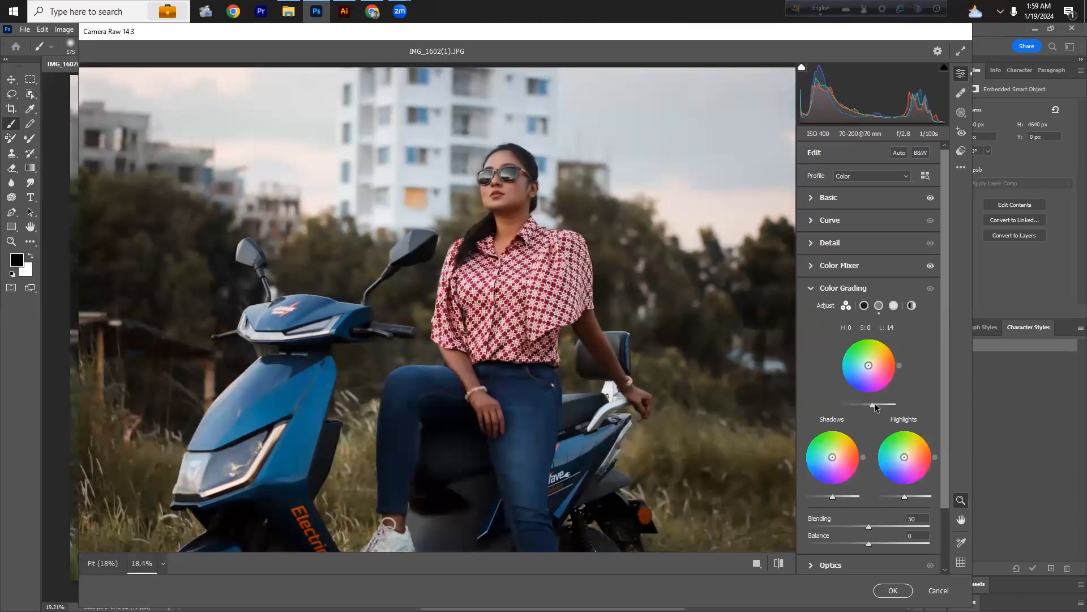
mouse_move(833, 496)
left_mouse_down()
mouse_move(846, 496)
mouse_move(826, 499)
left_mouse_up()
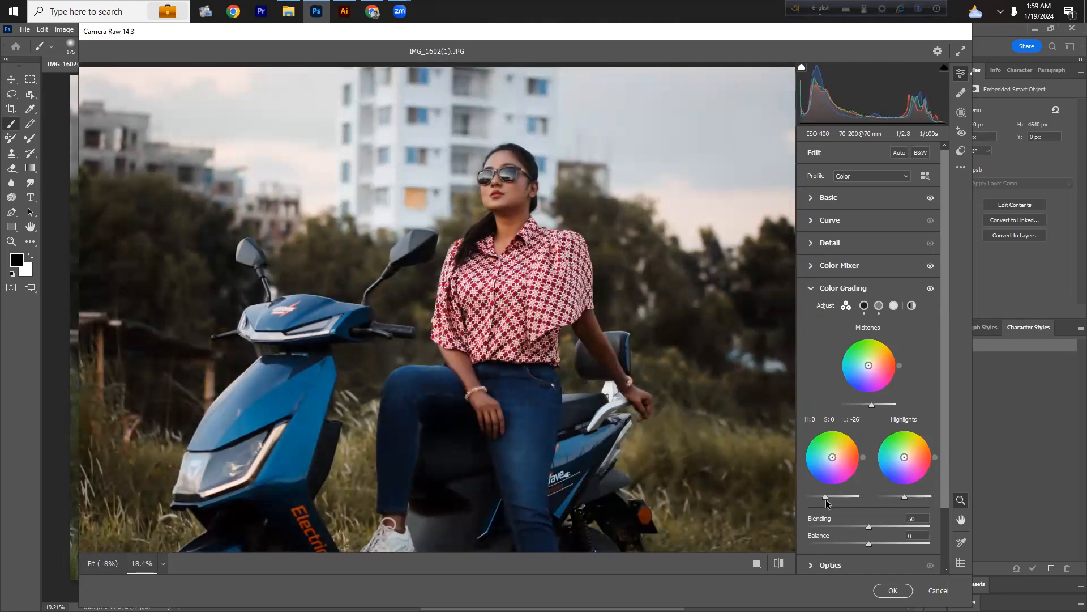
left_click_drag(826, 499, 827, 499)
mouse_move(904, 498)
left_mouse_down()
mouse_move(923, 498)
mouse_move(911, 495)
left_mouse_up()
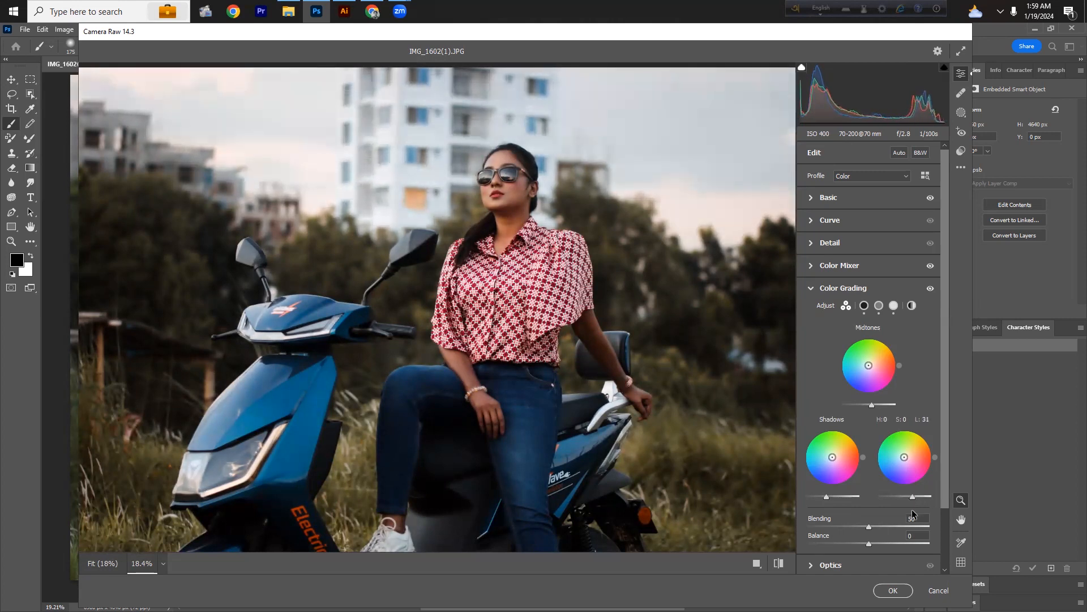
Step: Readjust Saturation in the Basic panel and apply the Camera Raw Filter
scroll(892, 431, "down", 3)
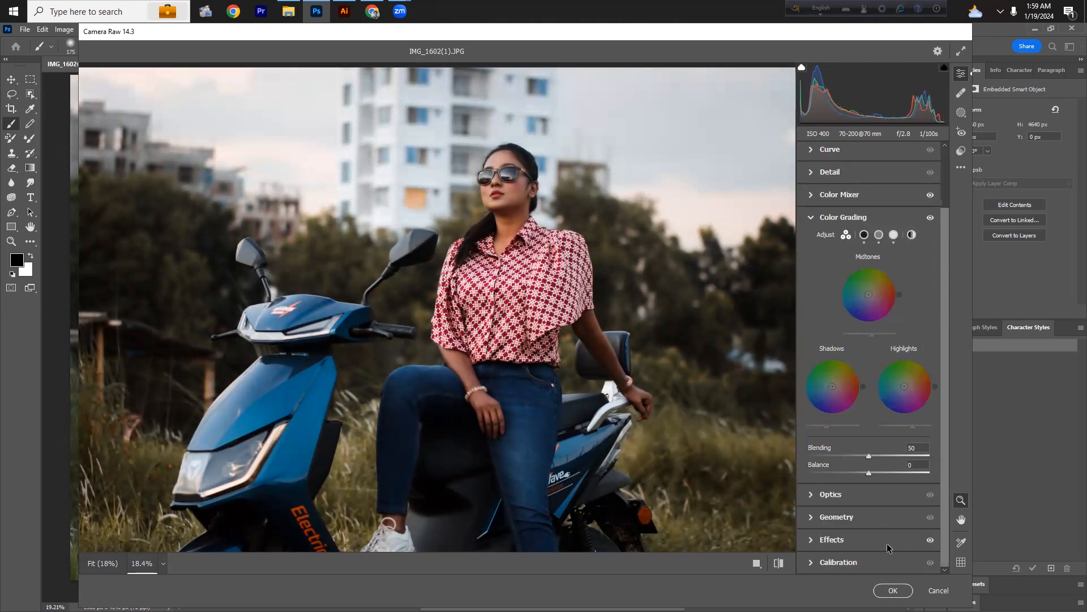
scroll(874, 383, "up", 3)
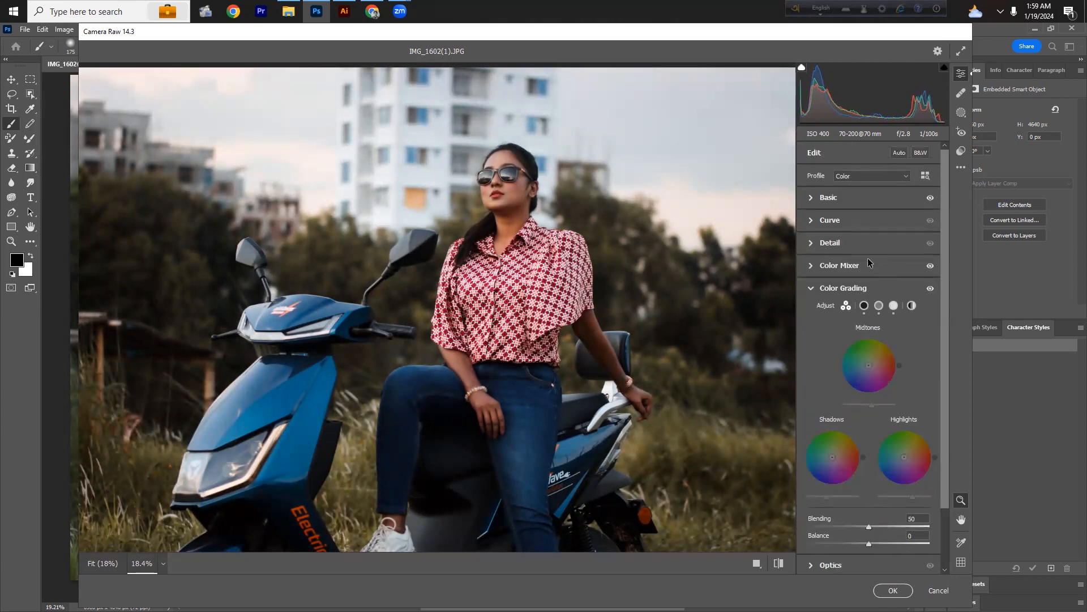
left_click(853, 200)
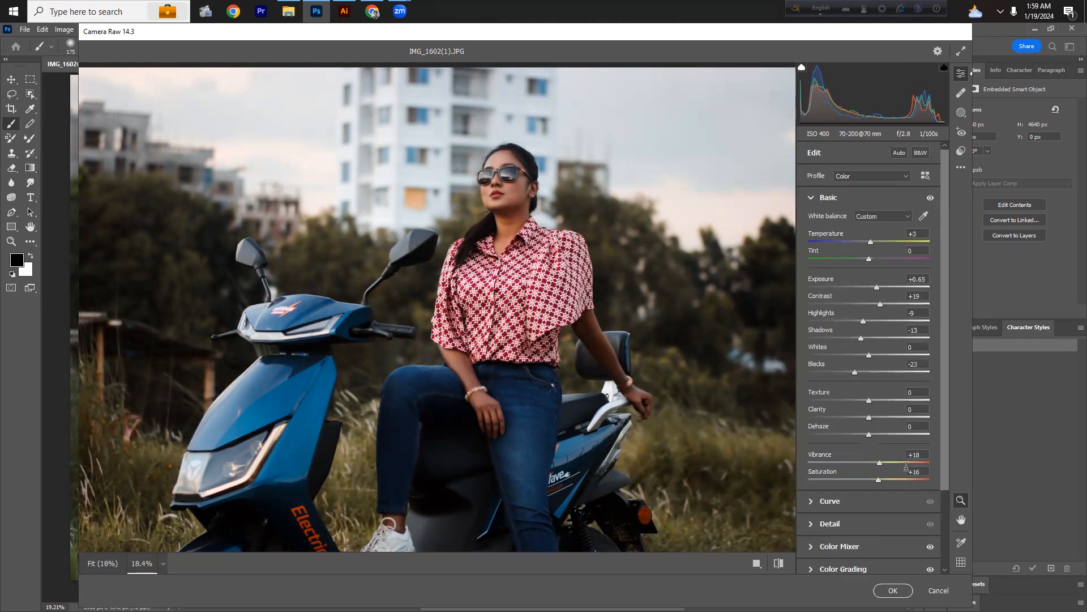
left_click_drag(881, 479, 877, 481)
left_click(894, 590)
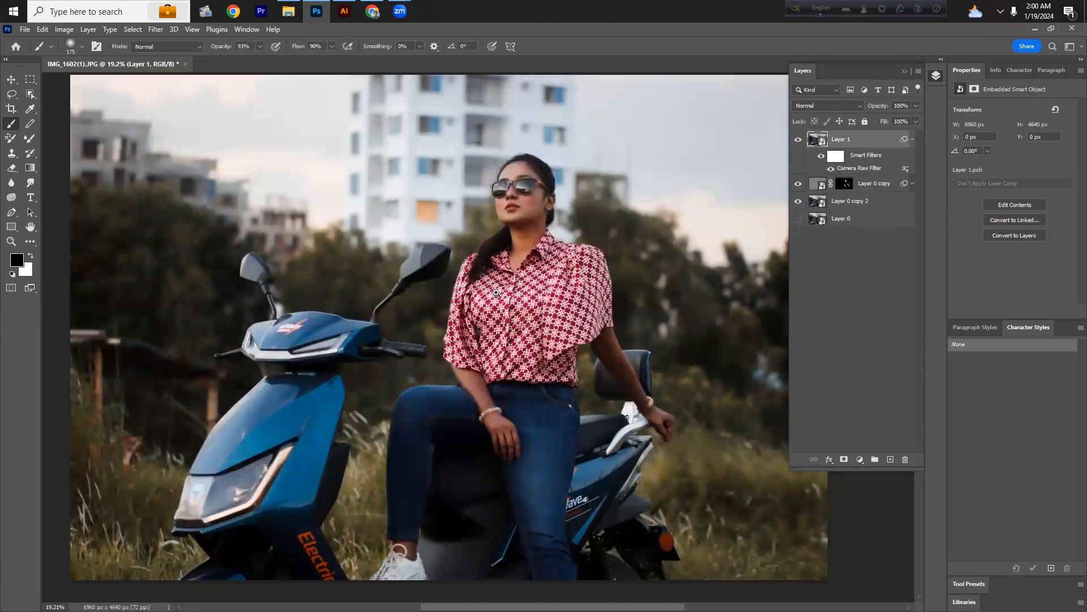
Step: Zoom and pan around the canvas to inspect the filtered image
scroll(509, 249, "down", 1)
scroll(488, 258, "down", 1)
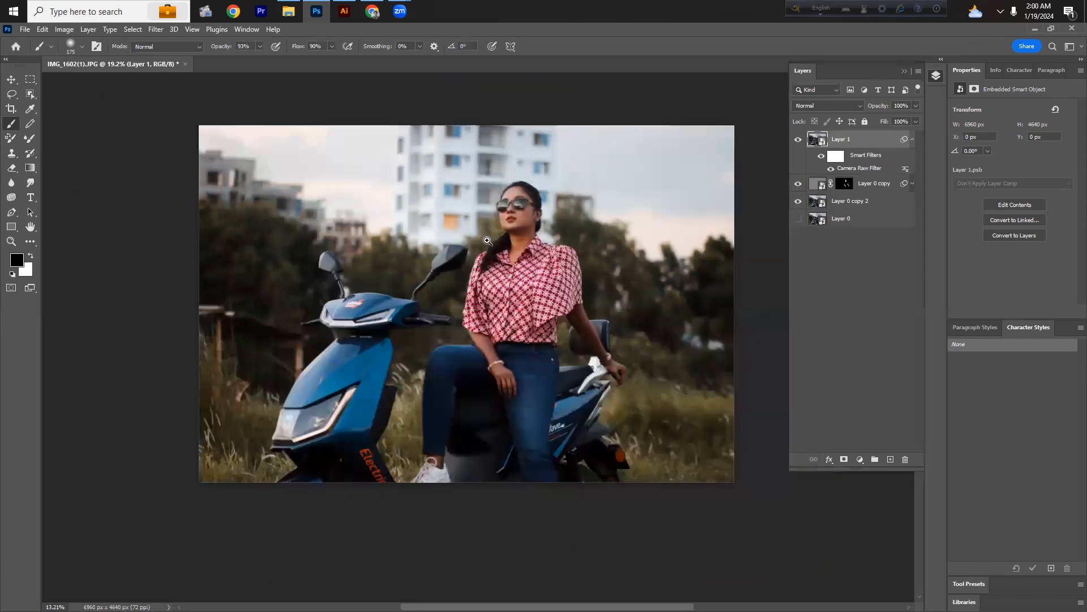
scroll(533, 239, "up", 3)
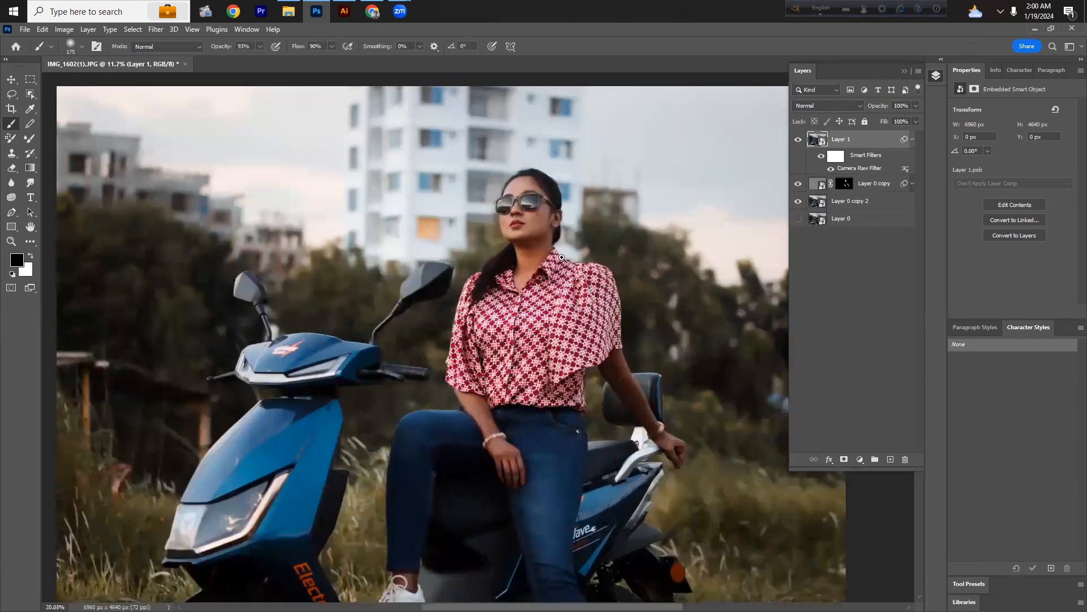
scroll(563, 255, "up", 2)
scroll(521, 265, "down", 3)
scroll(519, 266, "up", 2)
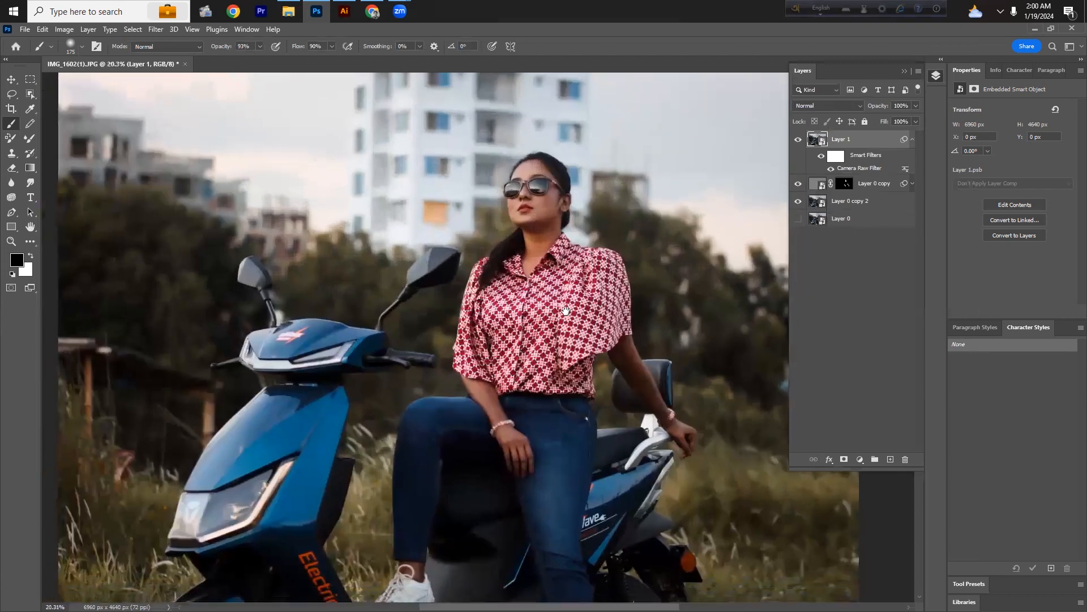
left_click_drag(565, 310, 554, 312)
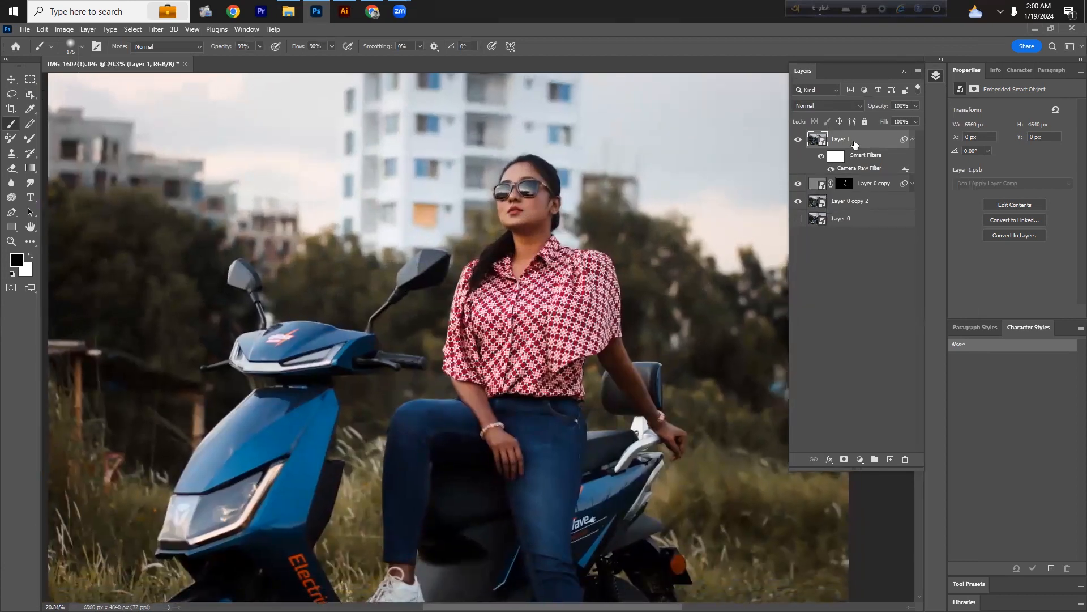
Step: Add a Curves adjustment layer, raise the RGB curve (input 94, output 181) and invert its mask
left_click(11, 79)
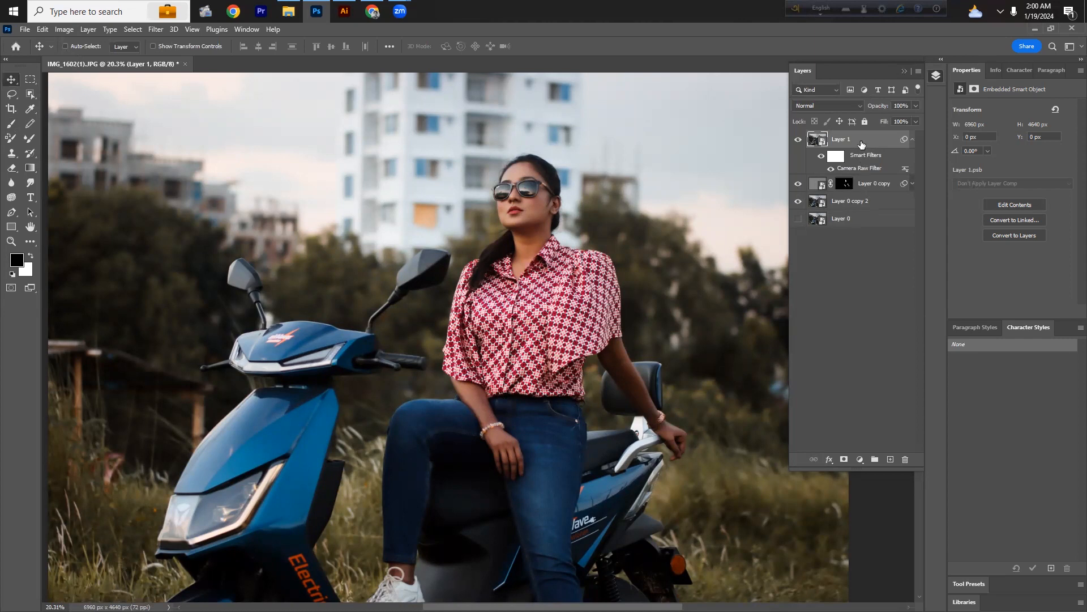
left_click(860, 460)
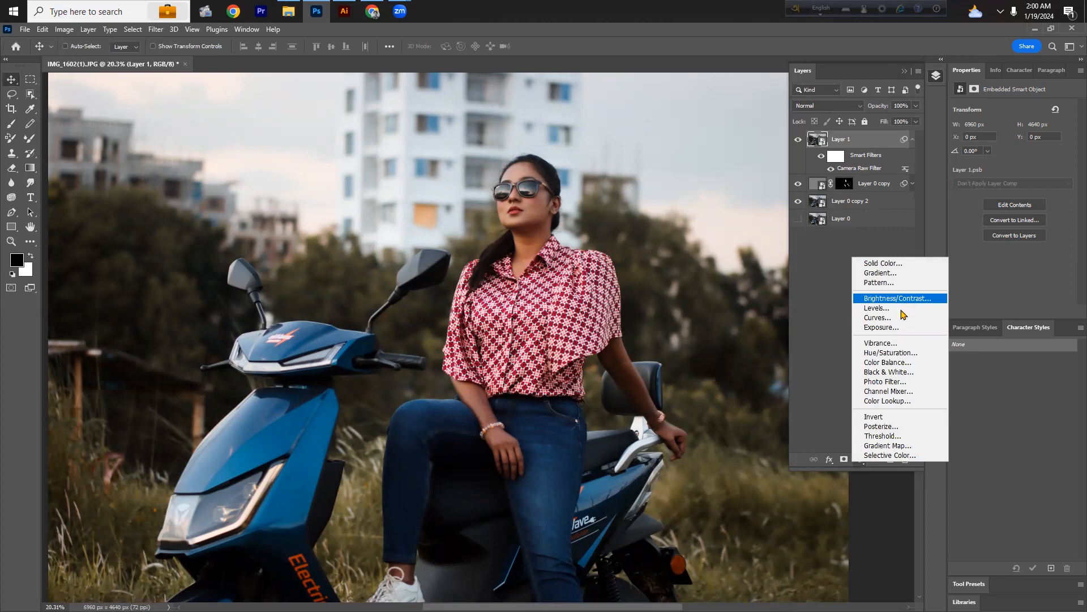
left_click(900, 319)
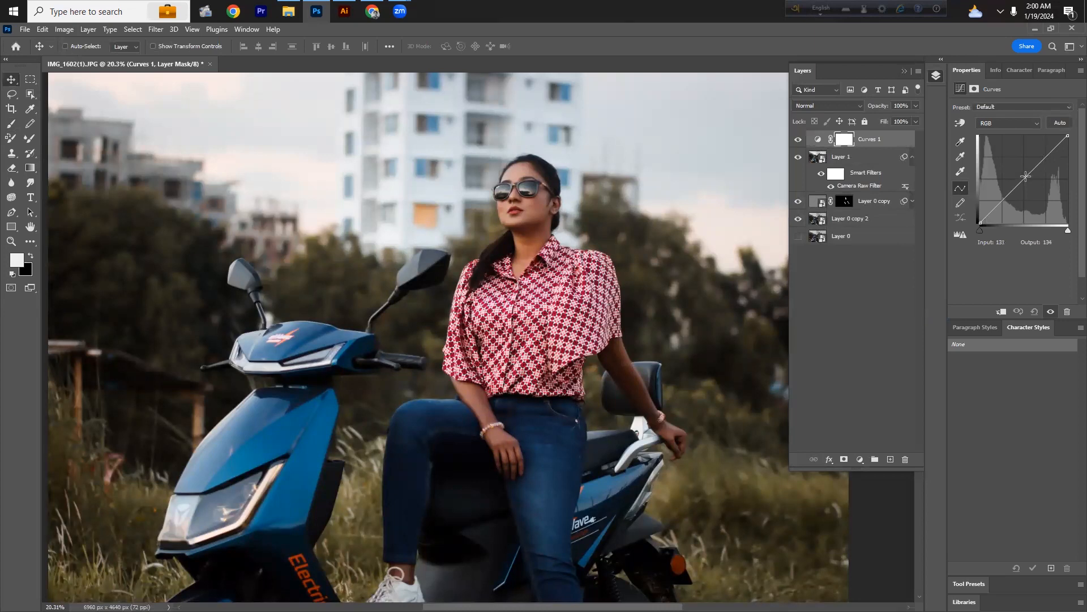
left_click_drag(1025, 177, 1014, 164)
mouse_move(1031, 157)
left_mouse_down()
mouse_move(1014, 152)
mouse_move(995, 187)
mouse_move(1027, 178)
mouse_move(1017, 160)
left_mouse_up()
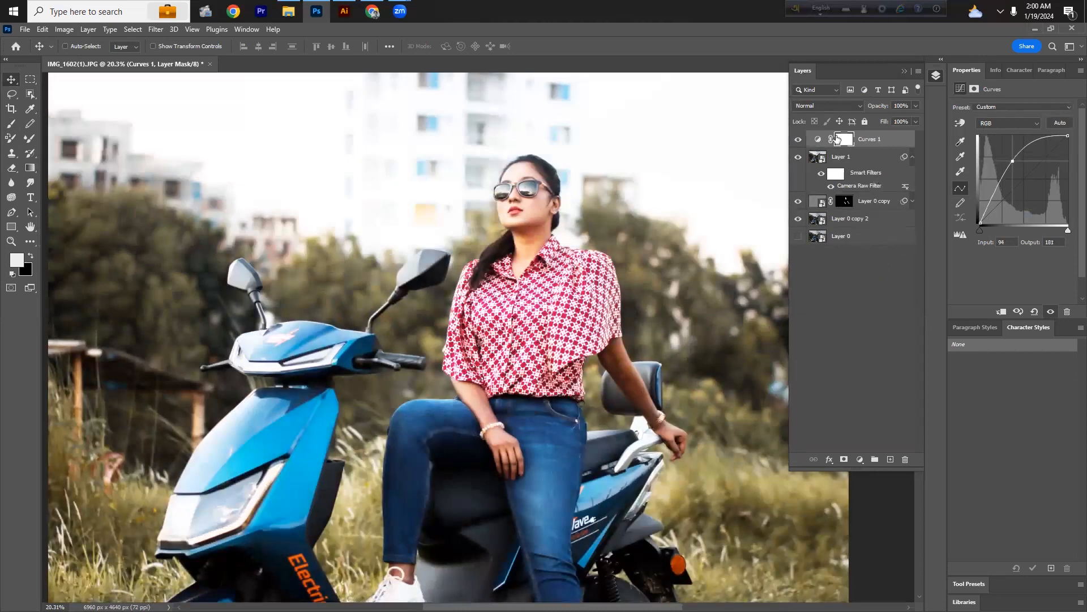
key("ctrl+i")
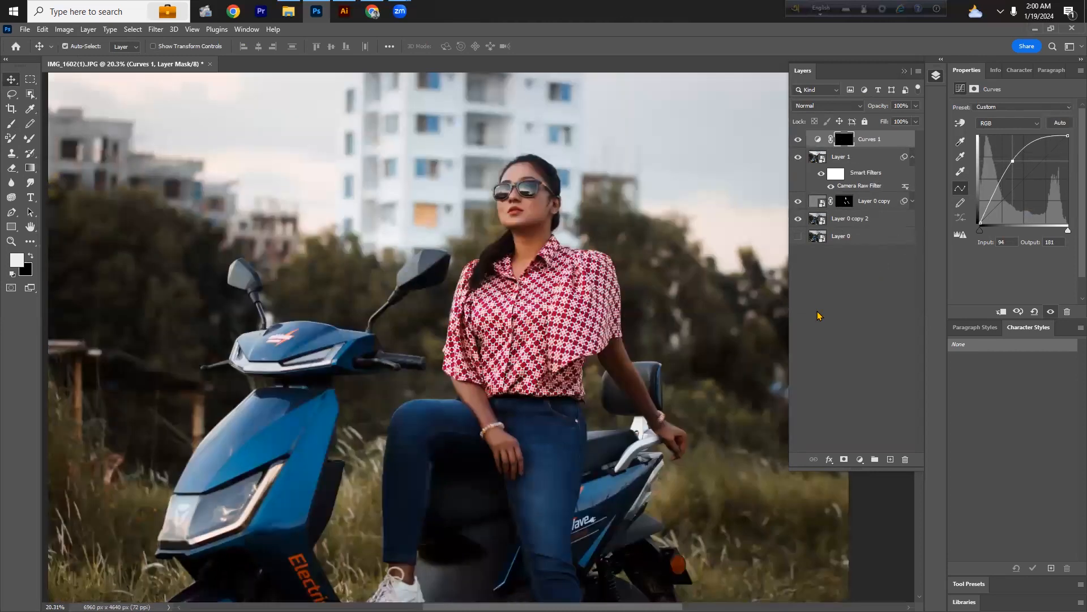
Step: Select the Brush tool with a 250 px Soft Round tip at 59% opacity
key("b")
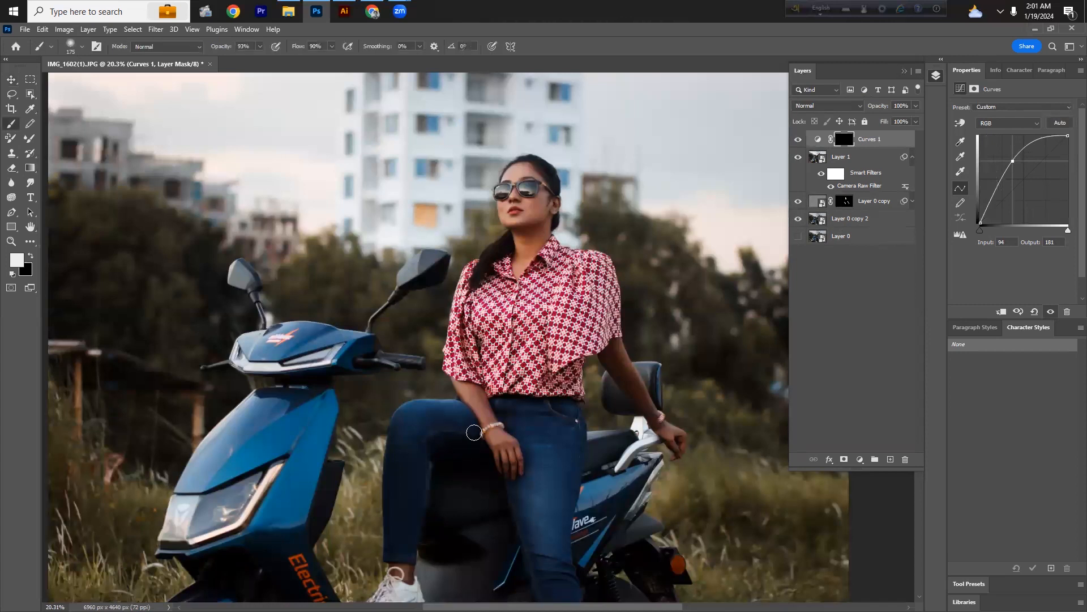
left_click(69, 47)
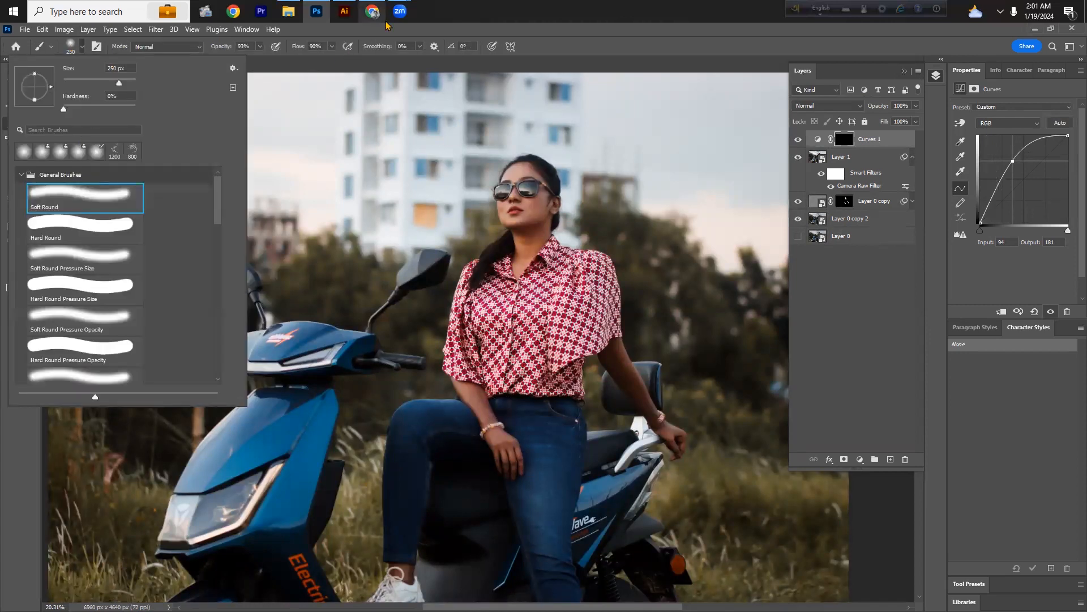
left_click(517, 34)
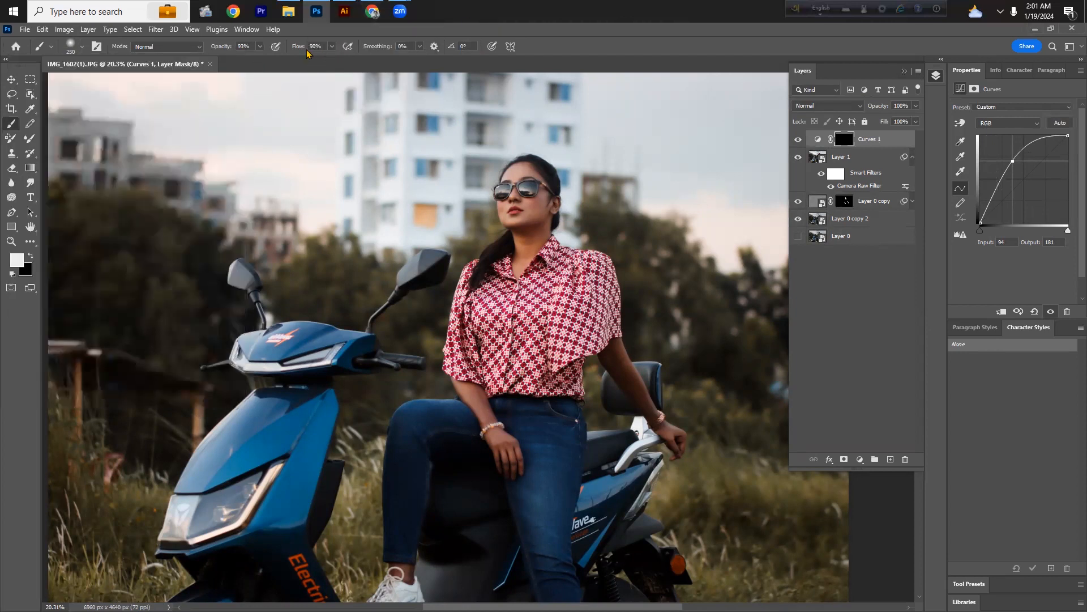
left_click(259, 47)
left_click_drag(258, 63, 244, 63)
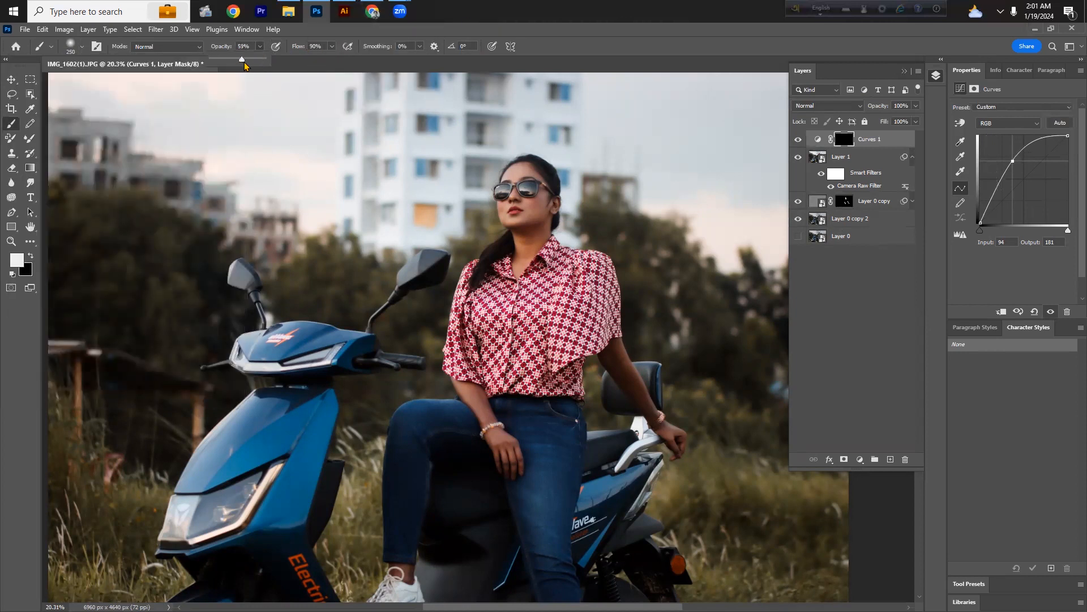
Step: Set the brush flow to 56% and try painting the Curves mask over the hand, undoing both strokes
left_click(332, 47)
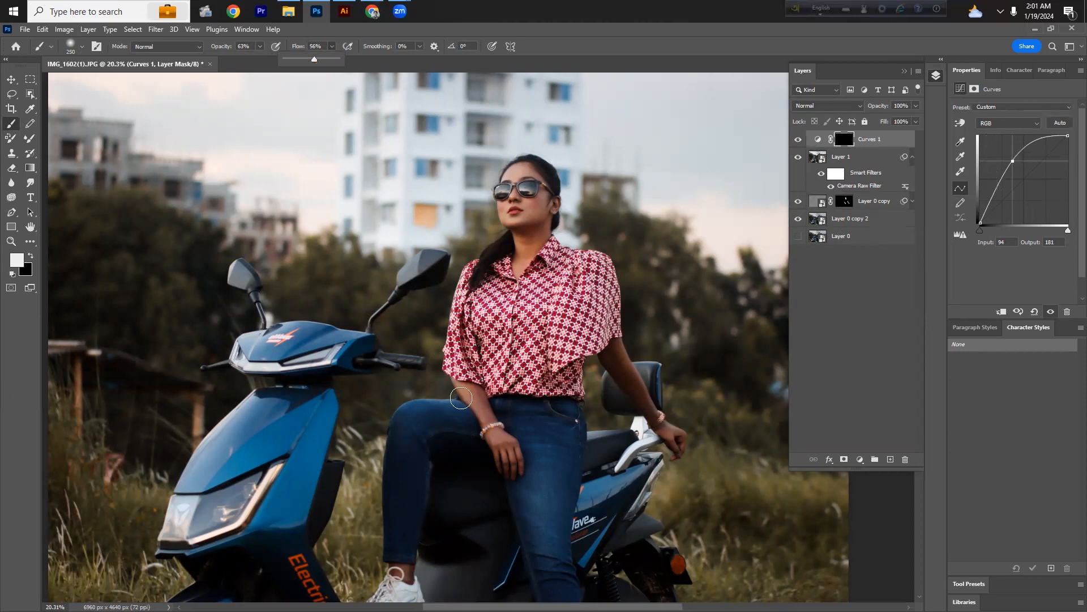
left_click(477, 407)
left_click_drag(503, 449, 508, 475)
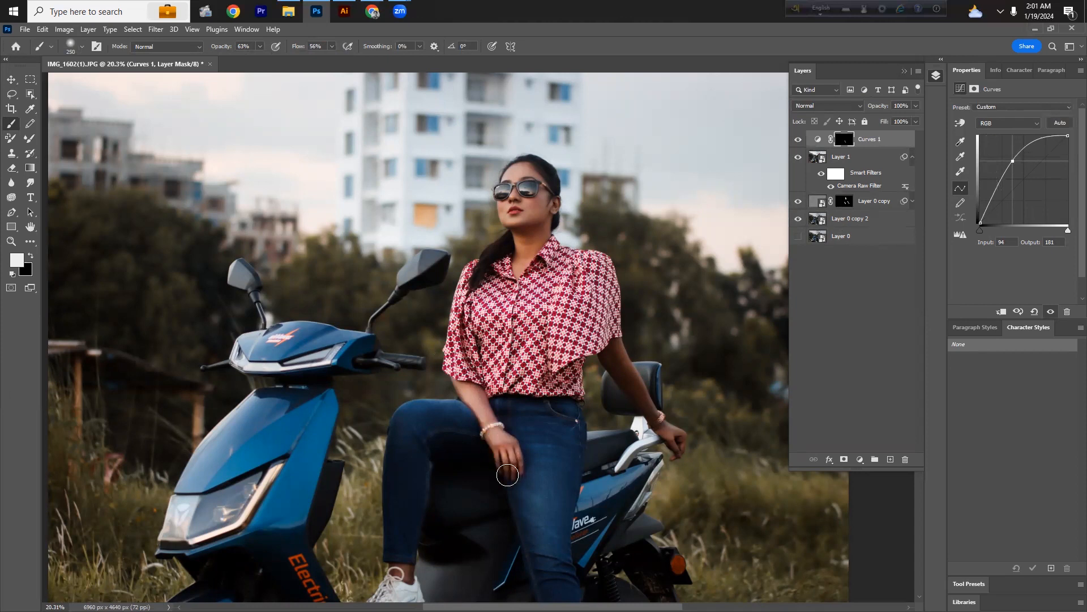
key("ctrl+z")
key("ctrl+z")
Step: Paint white on the Curves 1 mask over the hands and both arms to brighten the skin
mouse_move(490, 430)
left_mouse_down()
mouse_move(530, 459)
mouse_move(534, 486)
left_mouse_up()
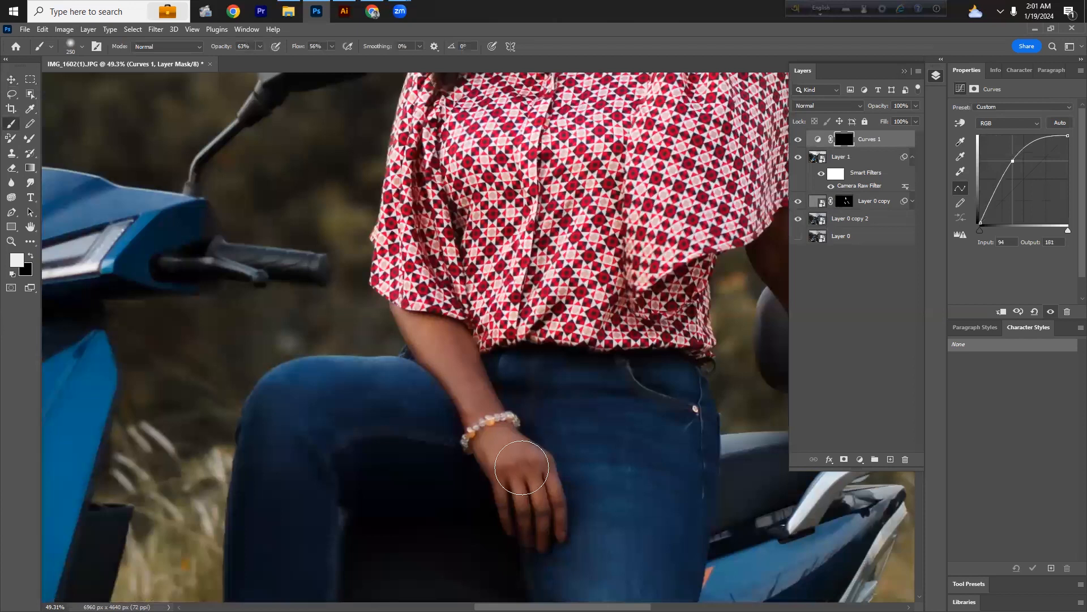
scroll(521, 467, "down", 1)
mouse_move(505, 449)
left_mouse_down()
mouse_move(482, 378)
mouse_move(385, 256)
mouse_move(445, 301)
mouse_move(437, 280)
mouse_move(497, 430)
mouse_move(415, 293)
mouse_move(433, 299)
mouse_move(505, 415)
mouse_move(286, 491)
left_mouse_up()
key("space")
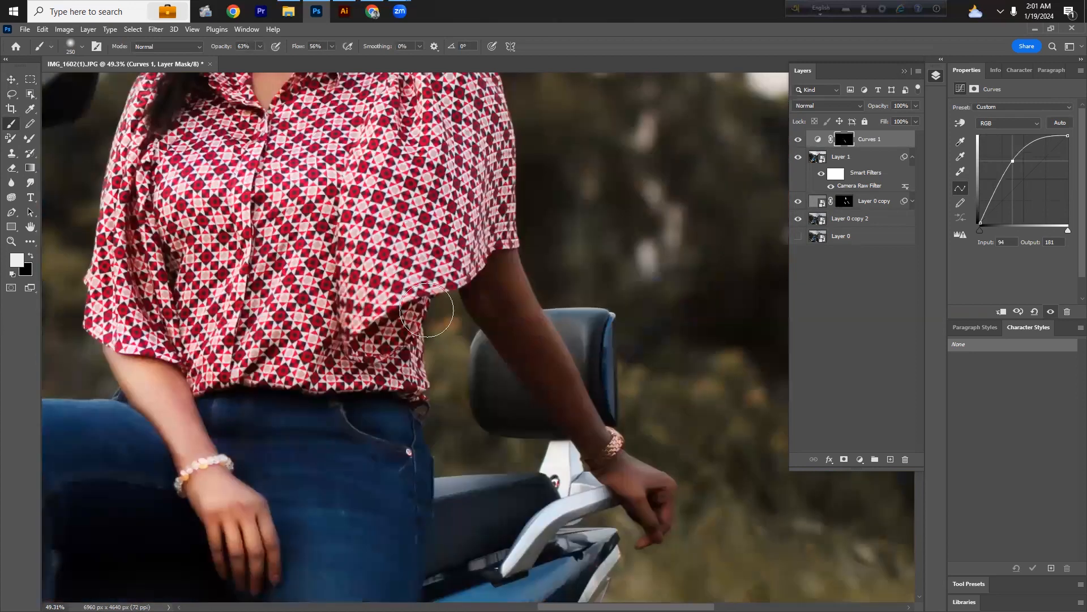
key("space")
mouse_move(508, 277)
left_mouse_down()
mouse_move(464, 274)
mouse_move(470, 328)
mouse_move(566, 448)
mouse_move(589, 465)
mouse_move(613, 436)
mouse_move(627, 503)
mouse_move(610, 528)
left_mouse_up()
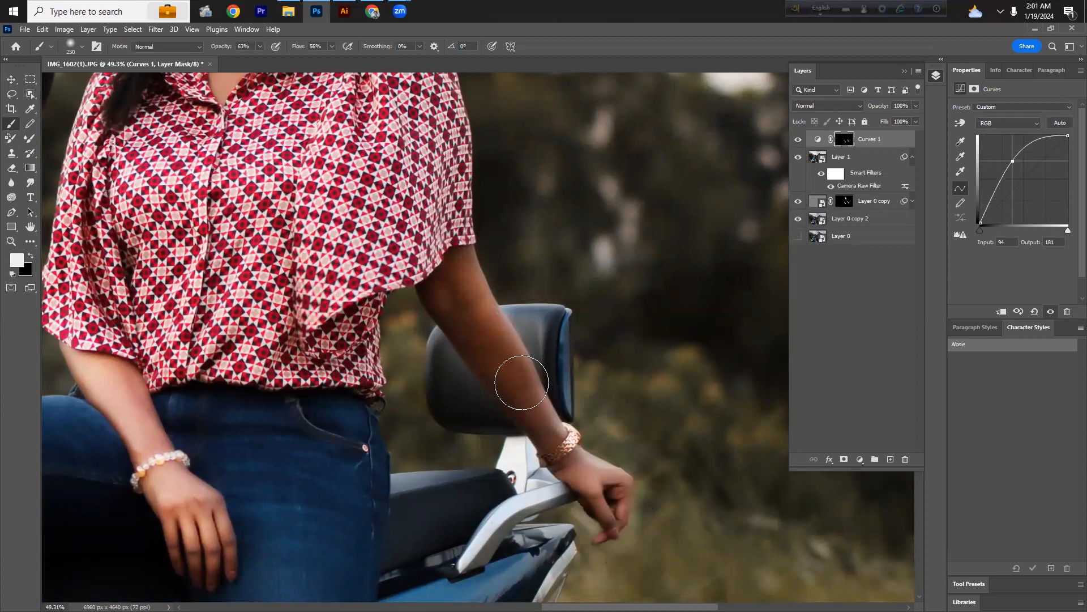
mouse_move(436, 287)
left_mouse_down()
mouse_move(430, 261)
mouse_move(447, 298)
mouse_move(474, 279)
mouse_move(475, 292)
left_mouse_up()
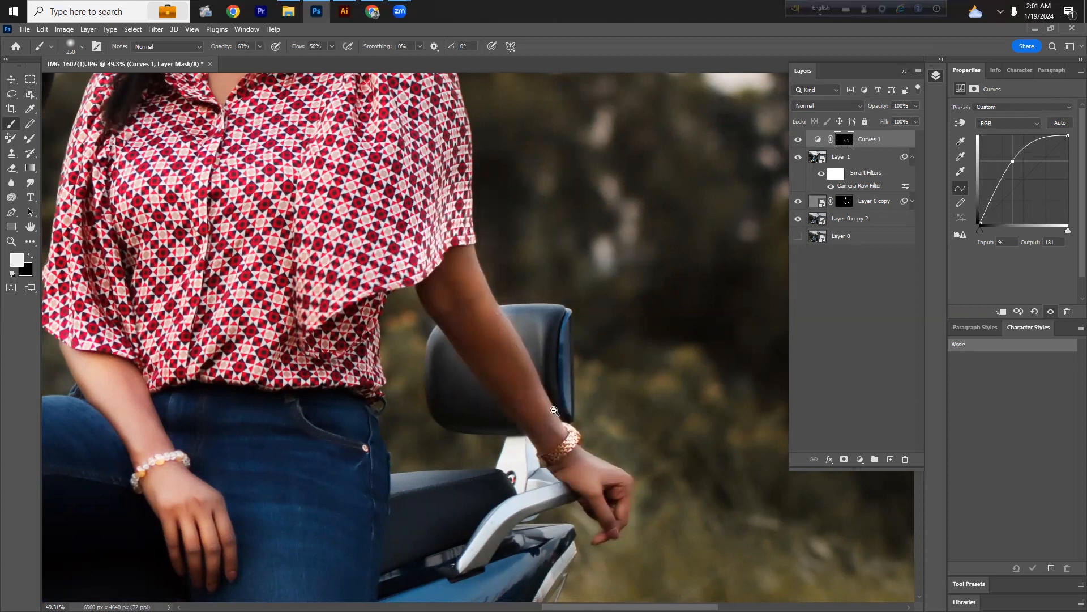
left_click_drag(527, 417, 468, 452, "ctrl")
left_click_drag(399, 415, 379, 427, "ctrl")
left_click_drag(379, 427, 363, 319)
left_click_drag(415, 368, 461, 425)
left_click_drag(422, 292, 444, 302, "ctrl")
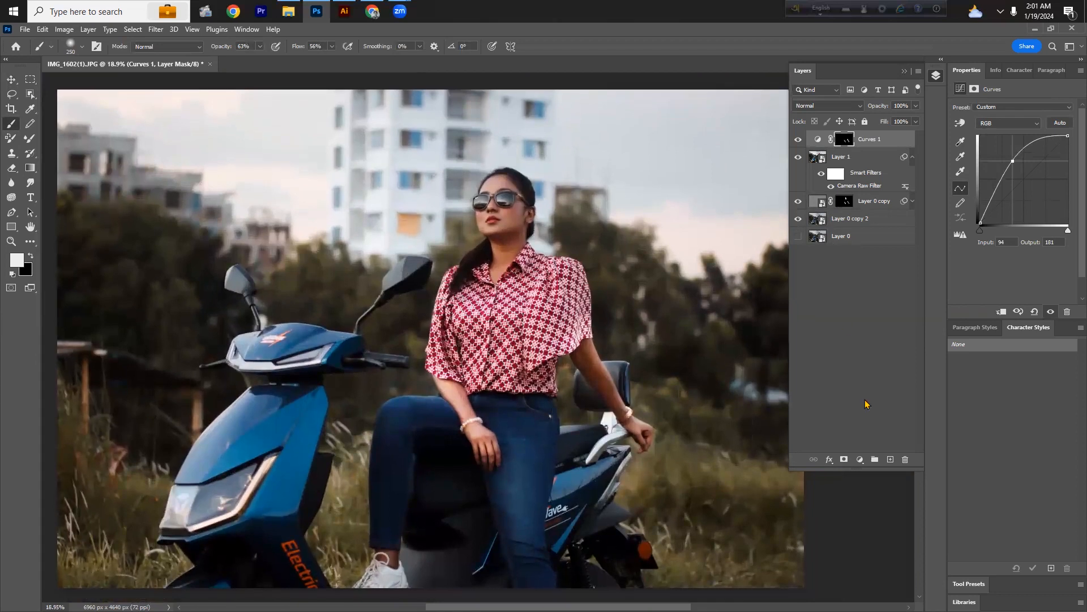
Step: Add a second Curves adjustment layer with points at input 192 / output 199 and input 75 / output 87
left_click(861, 459)
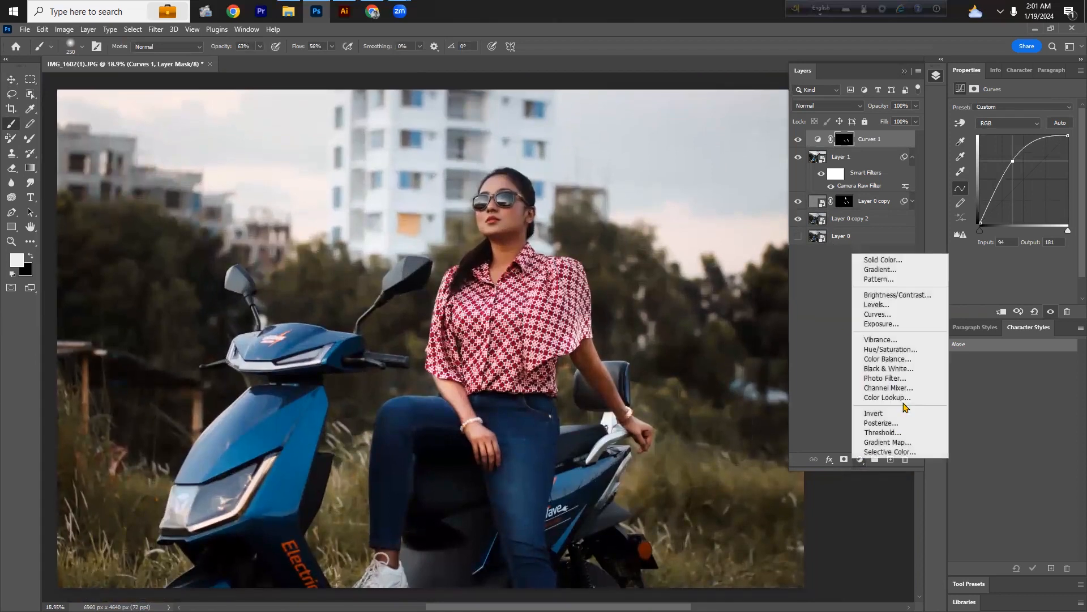
left_click(893, 315)
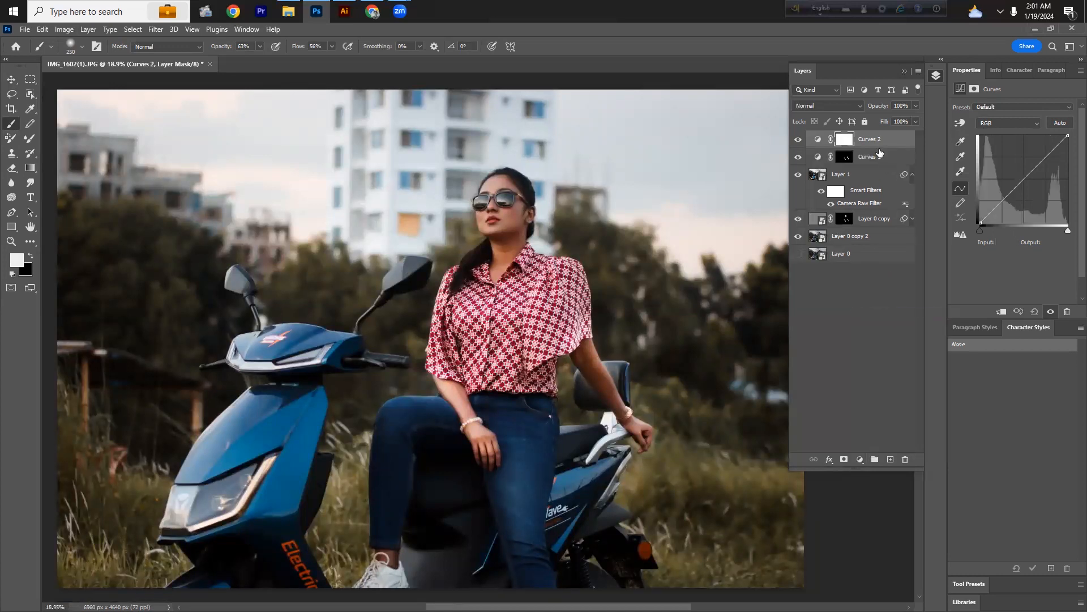
left_click(1046, 154)
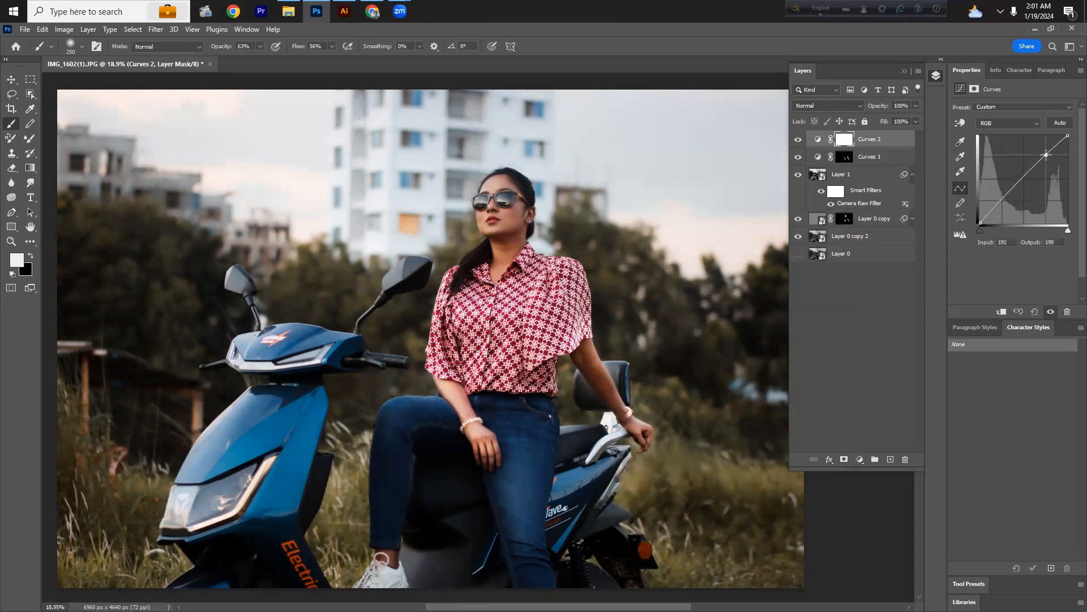
left_click_drag(1047, 154, 1042, 153)
left_click(1006, 192)
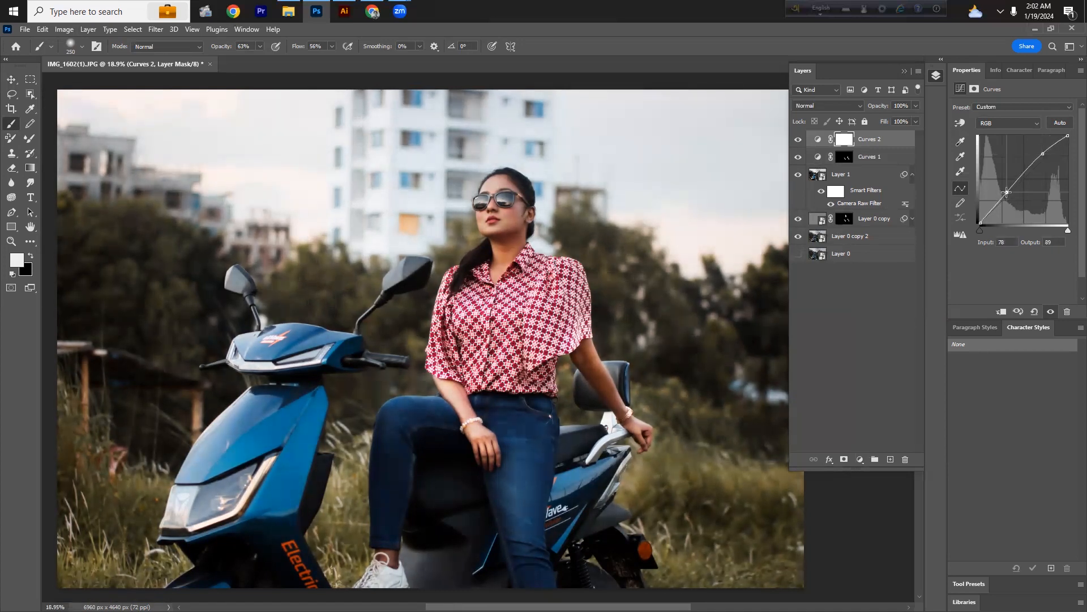
left_click_drag(1007, 192, 1005, 192)
Step: Fit the image on screen and compare the original Layer 0 alone against the full edit
left_click(11, 79)
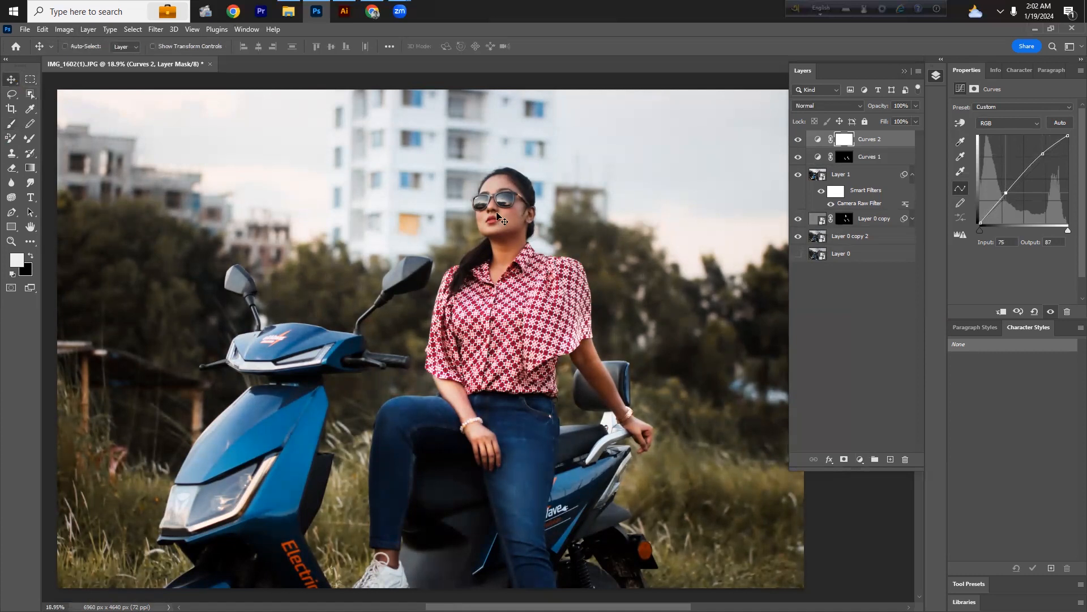
key("ctrl+0")
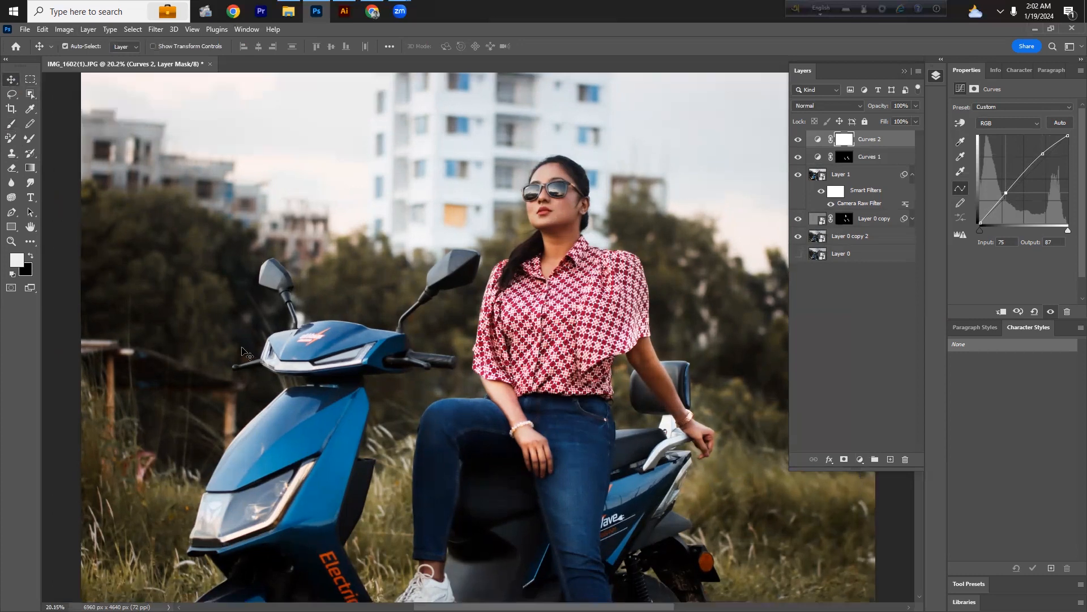
left_click(936, 76)
left_click(936, 76)
left_click(799, 255, "alt")
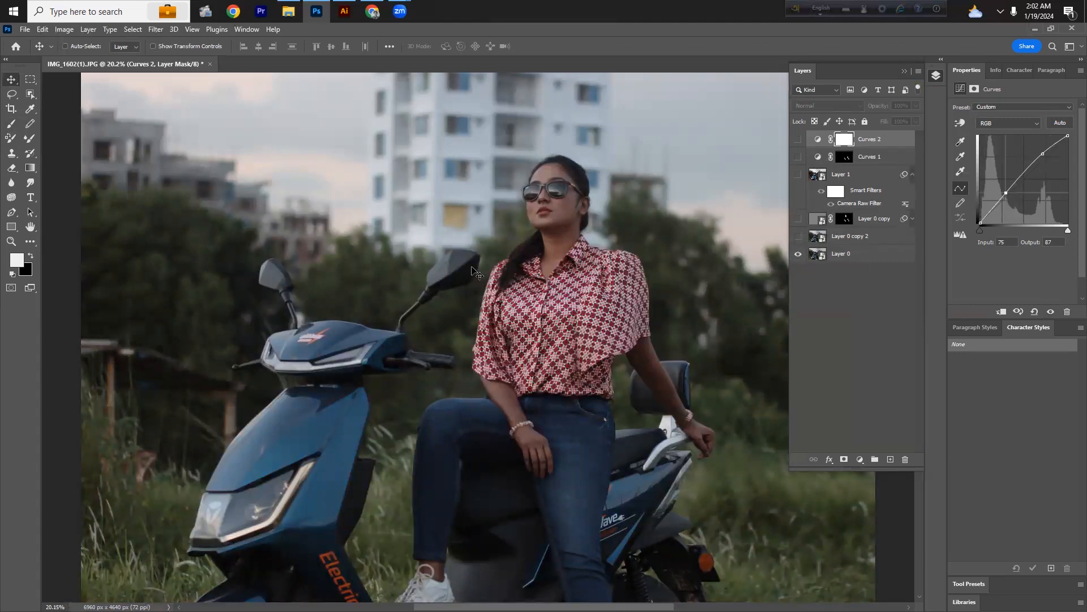
left_click(799, 256, "alt")
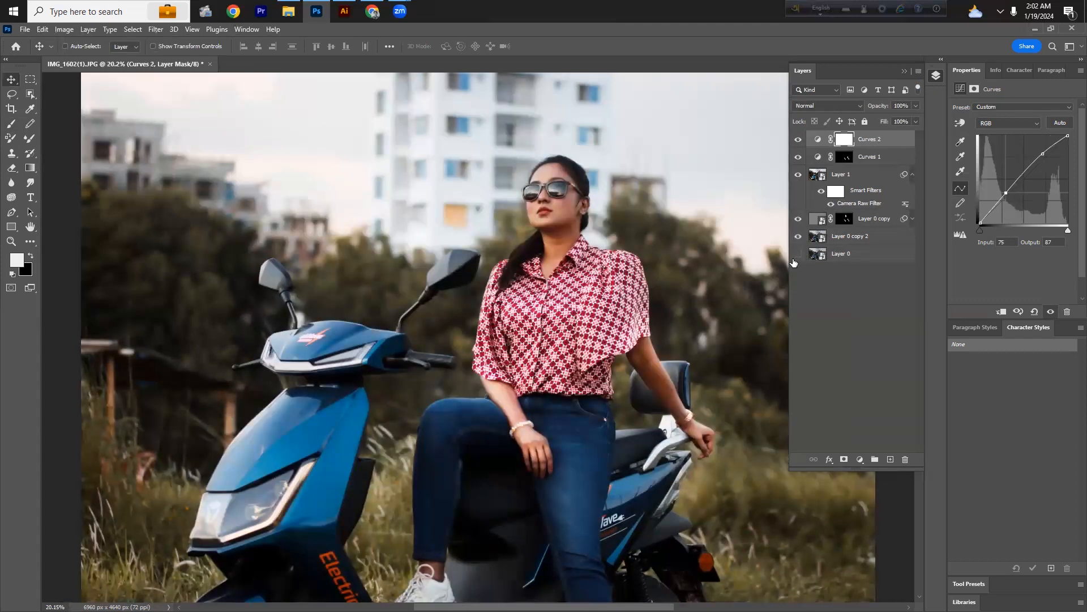